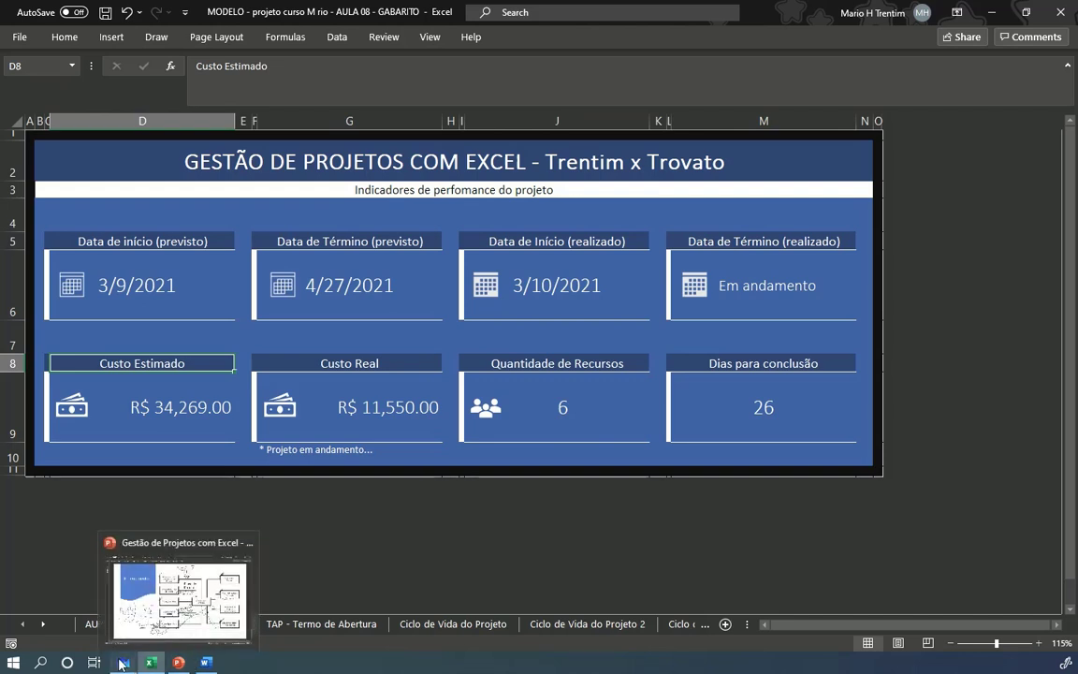
# Switch to Microsoft Whiteboard and draw a large red frame with the underlined handwritten heading "TAP" inside.
pyautogui.click(141, 626)
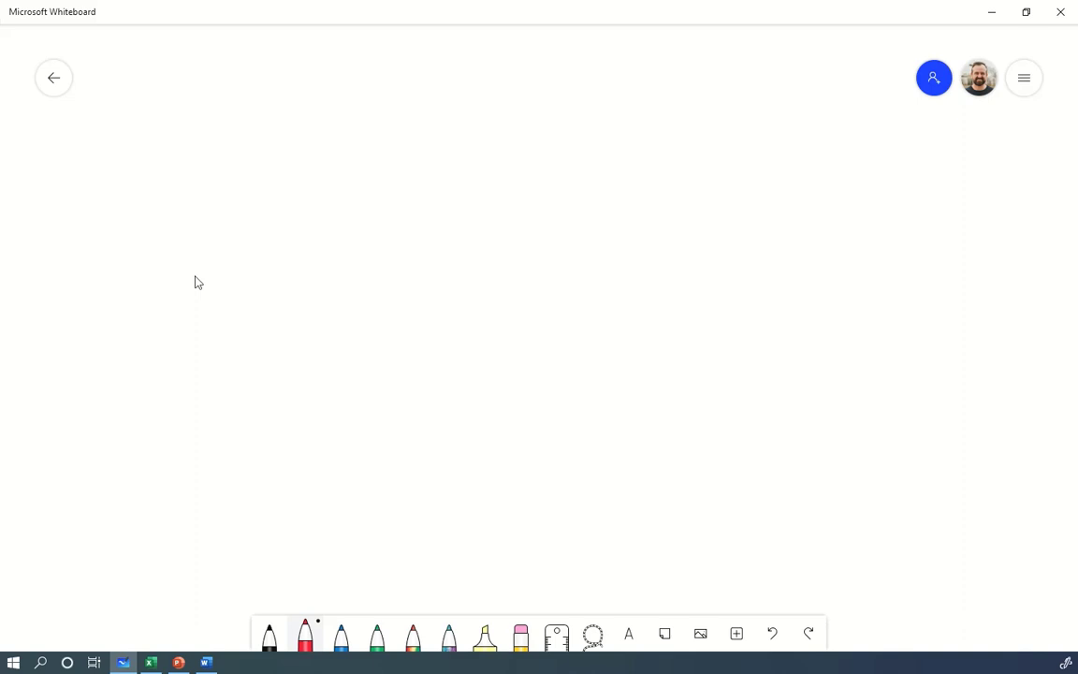
pyautogui.moveTo(105, 91)
pyautogui.mouseDown()
pyautogui.moveTo(104, 186)
pyautogui.moveTo(440, 211)
pyautogui.moveTo(161, 97)
pyautogui.moveTo(209, 116)
pyautogui.mouseUp()
pyautogui.moveTo(149, 136); pyautogui.dragTo(228, 129)
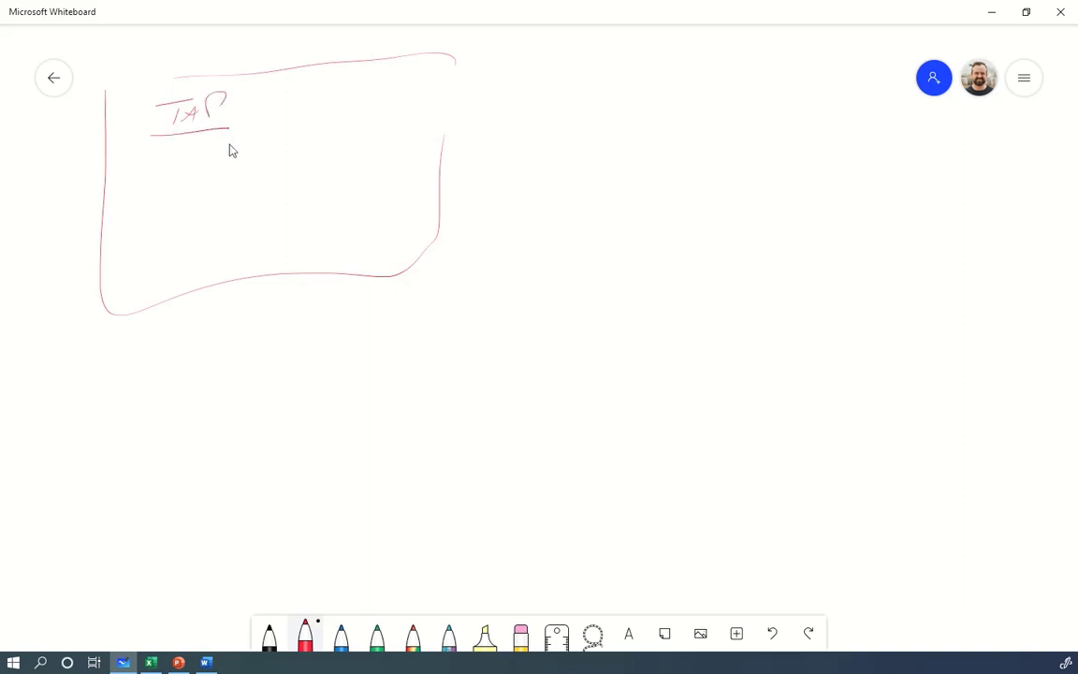
# Handwrite the items "OBJ" and "JUSTIF." on two lines beneath the TAP heading.
pyautogui.scroll(1, 203, 286)
pyautogui.moveTo(628, 209); pyautogui.dragTo(640, 290)
pyautogui.scroll(1, 640, 290)
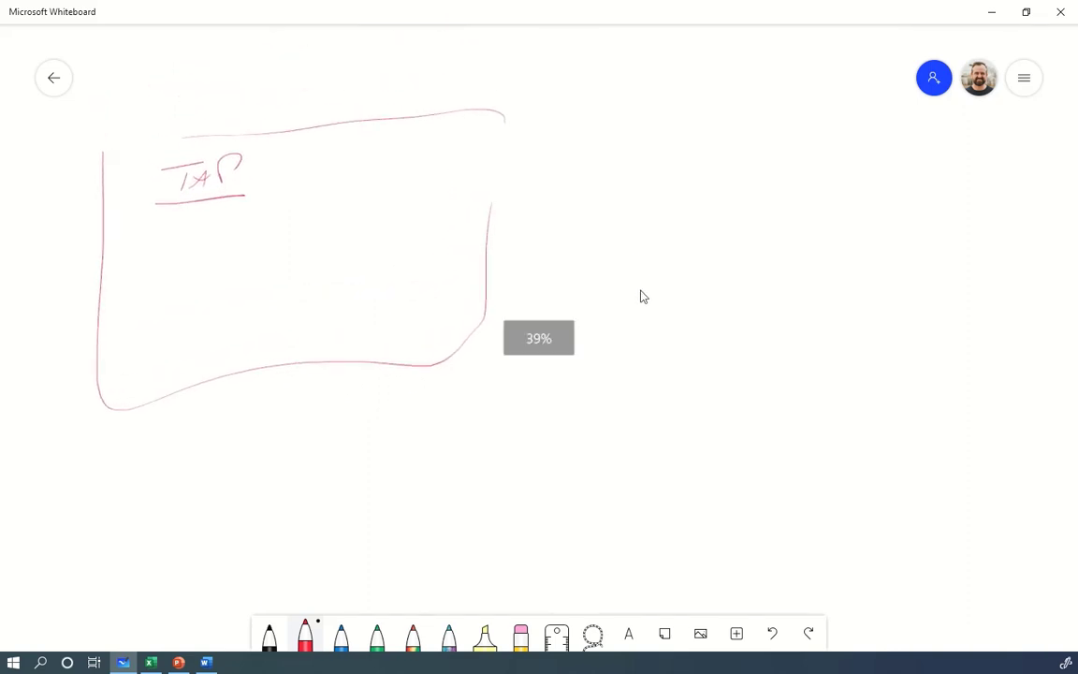
pyautogui.scroll(1, 641, 290)
pyautogui.moveTo(553, 244); pyautogui.dragTo(620, 212)
pyautogui.scroll(1, 596, 272)
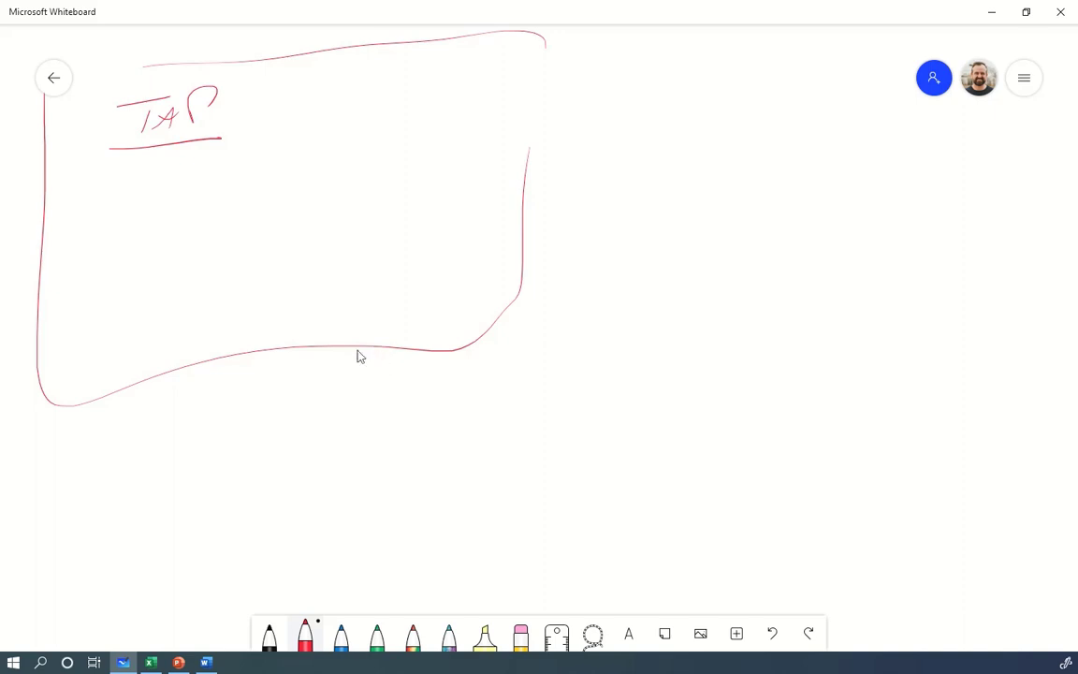
pyautogui.moveTo(136, 196); pyautogui.dragTo(188, 217)
pyautogui.moveTo(208, 198); pyautogui.dragTo(218, 197)
pyautogui.moveTo(167, 280); pyautogui.dragTo(144, 270)
pyautogui.moveTo(169, 246)
pyautogui.mouseDown()
pyautogui.moveTo(185, 245)
pyautogui.moveTo(191, 264)
pyautogui.mouseUp()
pyautogui.moveTo(261, 224); pyautogui.dragTo(245, 254)
pyautogui.moveTo(246, 240); pyautogui.dragTo(258, 239)
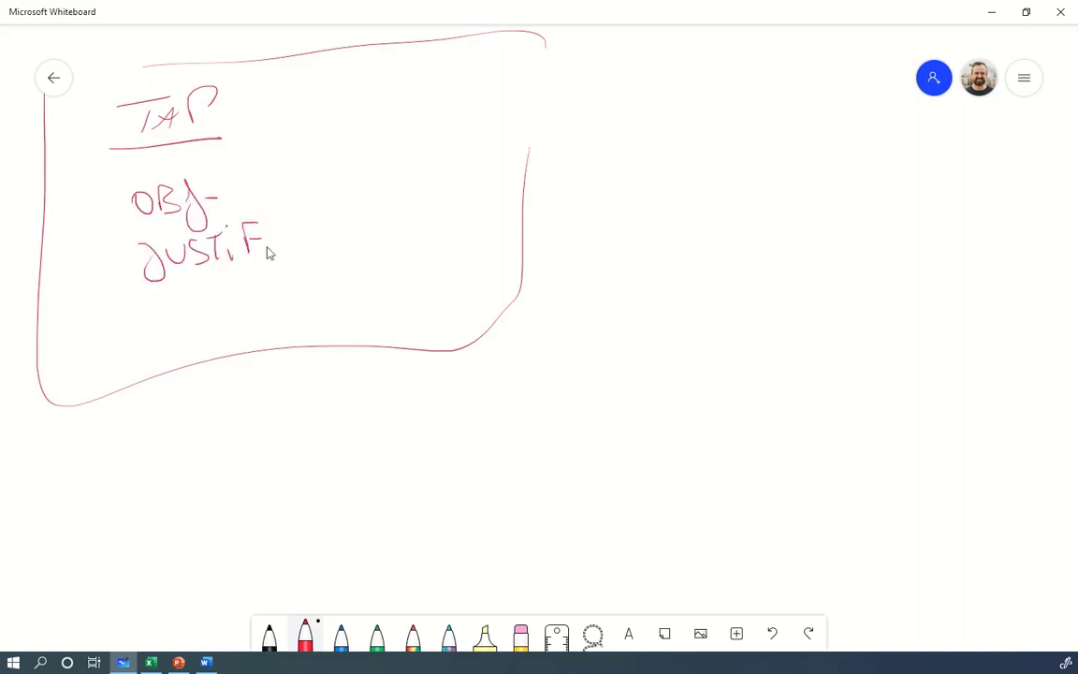
pyautogui.click(272, 251)
# Handwrite "ESCOPO PRELIMINAR" as the third item under TAP and circle the whole list.
pyautogui.moveTo(159, 302)
pyautogui.mouseDown()
pyautogui.moveTo(161, 325)
pyautogui.moveTo(207, 323)
pyautogui.mouseUp()
pyautogui.moveTo(222, 303)
pyautogui.mouseDown()
pyautogui.moveTo(229, 323)
pyautogui.moveTo(249, 314)
pyautogui.moveTo(231, 295)
pyautogui.moveTo(285, 309)
pyautogui.moveTo(305, 285)
pyautogui.moveTo(329, 297)
pyautogui.moveTo(349, 285)
pyautogui.moveTo(381, 296)
pyautogui.moveTo(470, 290)
pyautogui.mouseUp()
pyautogui.moveTo(292, 114)
pyautogui.mouseDown()
pyautogui.moveTo(120, 174)
pyautogui.moveTo(185, 152)
pyautogui.mouseUp()
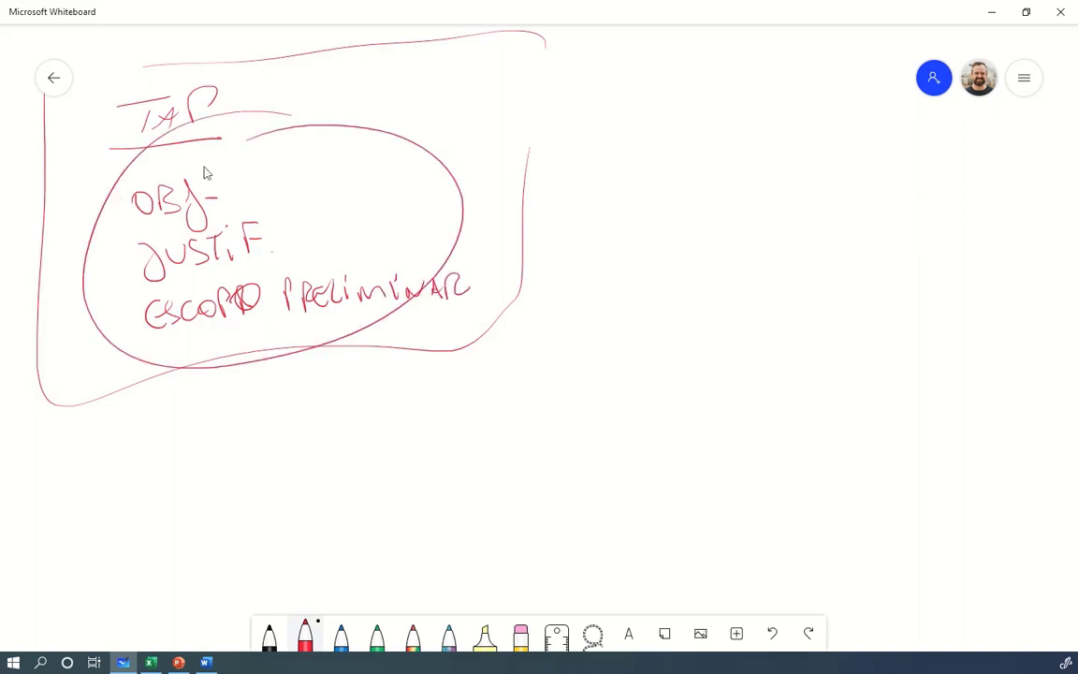
# Draw an arrow leading out of the circled TAP items and handwrite the underlined heading "PLANO" beside the frame.
pyautogui.moveTo(414, 262)
pyautogui.mouseDown()
pyautogui.moveTo(578, 182)
pyautogui.moveTo(601, 187)
pyautogui.moveTo(589, 196)
pyautogui.mouseUp()
pyautogui.moveTo(639, 75); pyautogui.dragTo(659, 133)
pyautogui.moveTo(653, 77)
pyautogui.mouseDown()
pyautogui.moveTo(670, 103)
pyautogui.moveTo(727, 114)
pyautogui.mouseUp()
pyautogui.moveTo(732, 120); pyautogui.dragTo(756, 107)
pyautogui.moveTo(779, 103); pyautogui.dragTo(768, 122)
pyautogui.moveTo(646, 147); pyautogui.dragTo(803, 139)
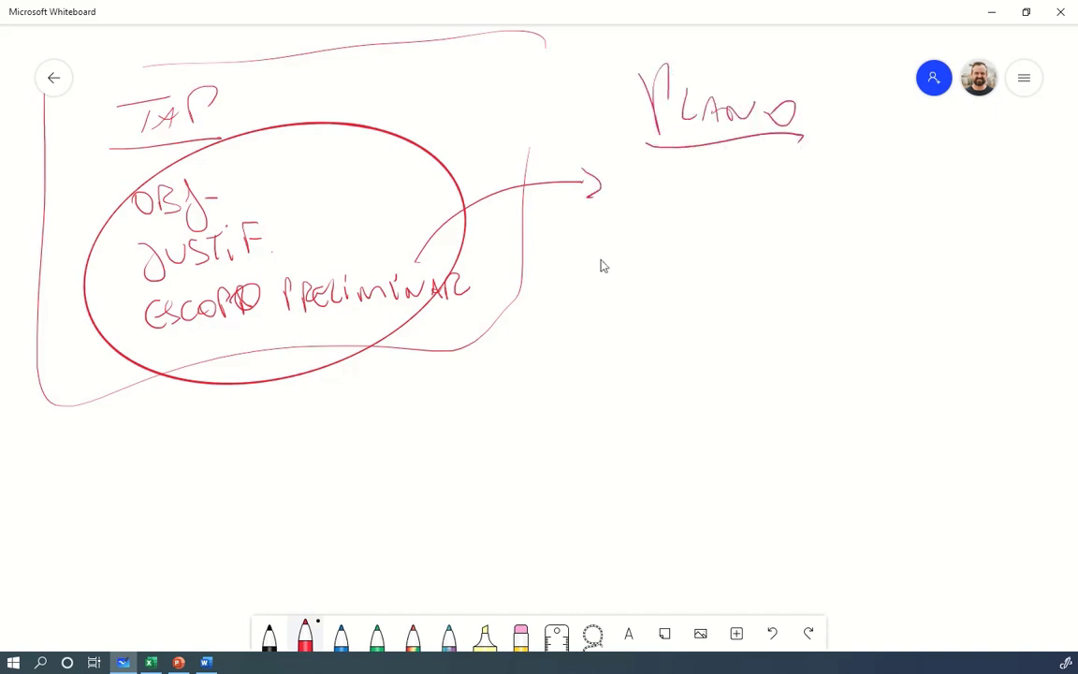
# Draw a box labelled "ESCOPO" under PLANO with an arrow to a boxed "EAP" and a branching hierarchy beneath it.
pyautogui.moveTo(562, 223)
pyautogui.mouseDown()
pyautogui.moveTo(560, 304)
pyautogui.moveTo(727, 346)
pyautogui.moveTo(548, 225)
pyautogui.moveTo(613, 270)
pyautogui.moveTo(670, 262)
pyautogui.moveTo(667, 248)
pyautogui.moveTo(768, 236)
pyautogui.moveTo(760, 246)
pyautogui.mouseUp()
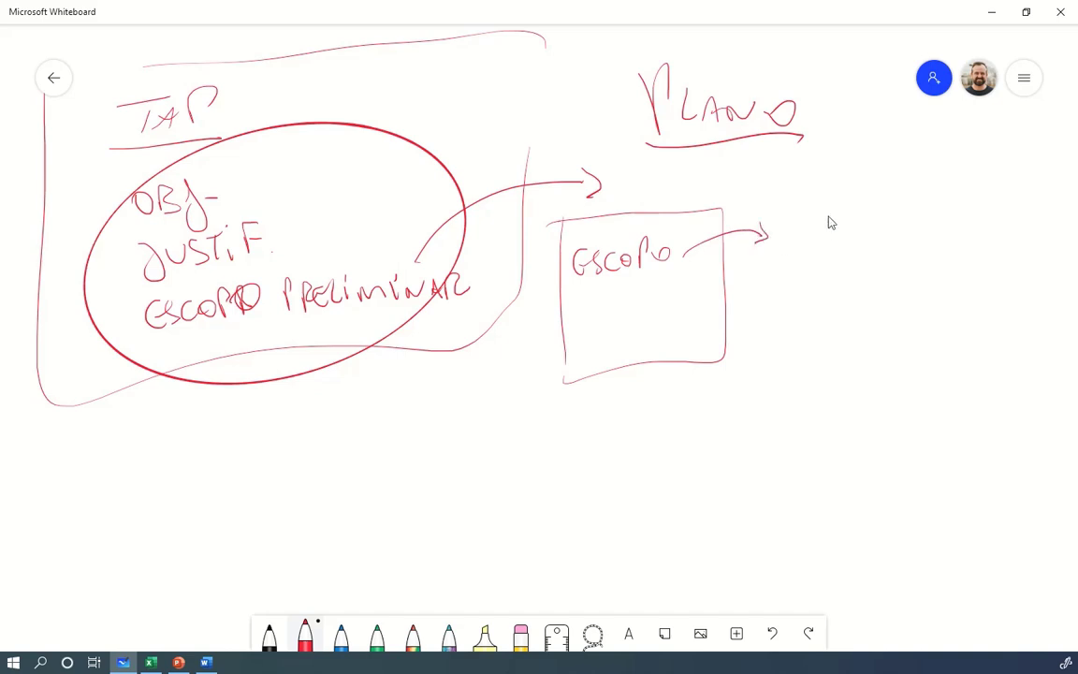
pyautogui.moveTo(829, 209)
pyautogui.mouseDown()
pyautogui.moveTo(829, 231)
pyautogui.moveTo(894, 206)
pyautogui.moveTo(836, 247)
pyautogui.mouseUp()
pyautogui.moveTo(847, 179)
pyautogui.mouseDown()
pyautogui.moveTo(810, 244)
pyautogui.moveTo(844, 285)
pyautogui.mouseUp()
pyautogui.moveTo(784, 294)
pyautogui.mouseDown()
pyautogui.moveTo(861, 266)
pyautogui.moveTo(912, 278)
pyautogui.moveTo(796, 318)
pyautogui.moveTo(797, 360)
pyautogui.moveTo(834, 345)
pyautogui.moveTo(847, 377)
pyautogui.moveTo(836, 407)
pyautogui.moveTo(853, 404)
pyautogui.mouseUp()
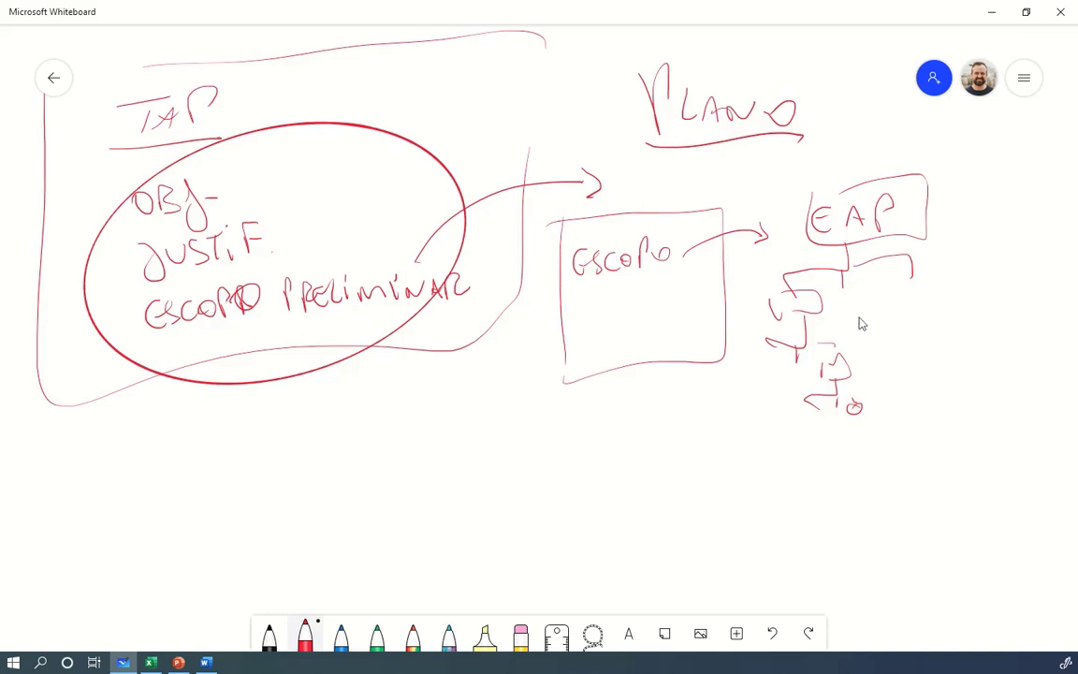
# Draw a curved arrow from the EAP hierarchy to two staggered schedule bars with end marks.
pyautogui.moveTo(855, 317)
pyautogui.mouseDown()
pyautogui.moveTo(954, 318)
pyautogui.moveTo(934, 363)
pyautogui.mouseUp()
pyautogui.moveTo(933, 354); pyautogui.dragTo(1021, 352)
pyautogui.moveTo(1021, 345); pyautogui.dragTo(1022, 362)
pyautogui.moveTo(978, 395); pyautogui.dragTo(978, 409)
pyautogui.moveTo(978, 402); pyautogui.dragTo(1037, 402)
pyautogui.moveTo(1038, 393); pyautogui.dragTo(1038, 414)
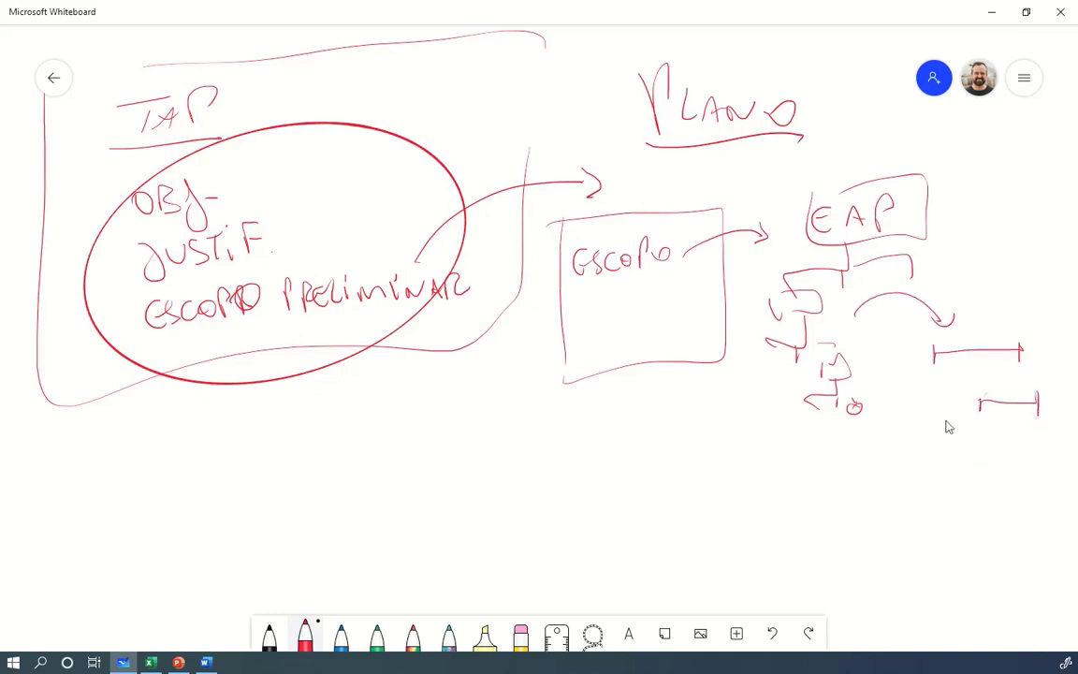
# Handwrite "RECURSOS" with an arrow pointing to the upper schedule bar, and add a "$" sign above that bar.
pyautogui.moveTo(925, 421)
pyautogui.mouseDown()
pyautogui.moveTo(958, 361)
pyautogui.moveTo(958, 370)
pyautogui.mouseUp()
pyautogui.moveTo(904, 429); pyautogui.dragTo(916, 448)
pyautogui.moveTo(928, 429)
pyautogui.mouseDown()
pyautogui.moveTo(928, 447)
pyautogui.moveTo(951, 430)
pyautogui.moveTo(964, 446)
pyautogui.moveTo(976, 434)
pyautogui.moveTo(979, 447)
pyautogui.mouseUp()
pyautogui.moveTo(991, 323); pyautogui.dragTo(980, 342)
pyautogui.moveTo(987, 348)
pyautogui.mouseDown()
pyautogui.moveTo(987, 327)
pyautogui.moveTo(988, 353)
pyautogui.mouseUp()
# Draw a long line below the plan diagram and handwrite a circled "LB" just above it.
pyautogui.moveTo(693, 468); pyautogui.dragTo(703, 468)
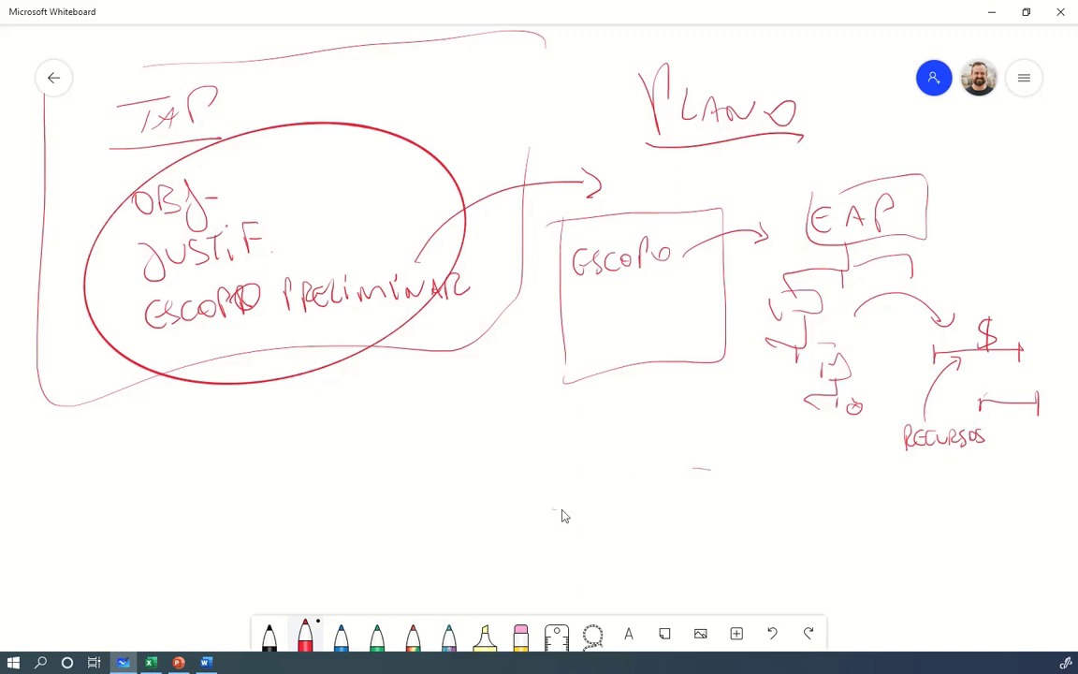
pyautogui.moveTo(554, 510); pyautogui.dragTo(1058, 488)
pyautogui.moveTo(706, 446)
pyautogui.mouseDown()
pyautogui.moveTo(734, 481)
pyautogui.moveTo(756, 459)
pyautogui.moveTo(749, 482)
pyautogui.mouseUp()
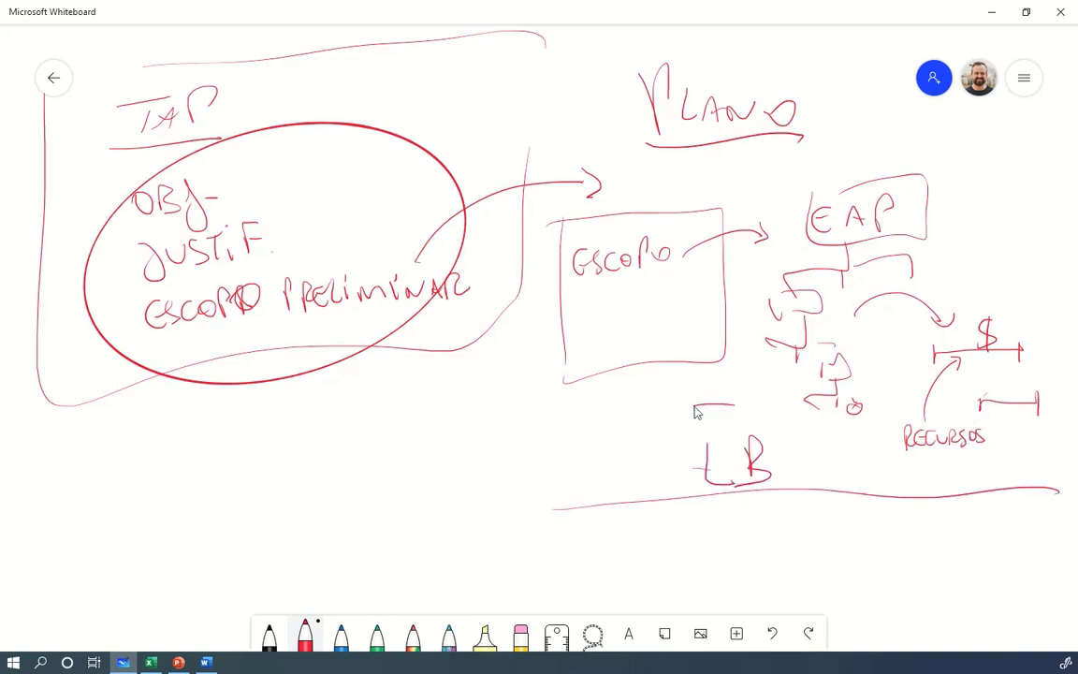
pyautogui.moveTo(734, 402); pyautogui.dragTo(688, 505)
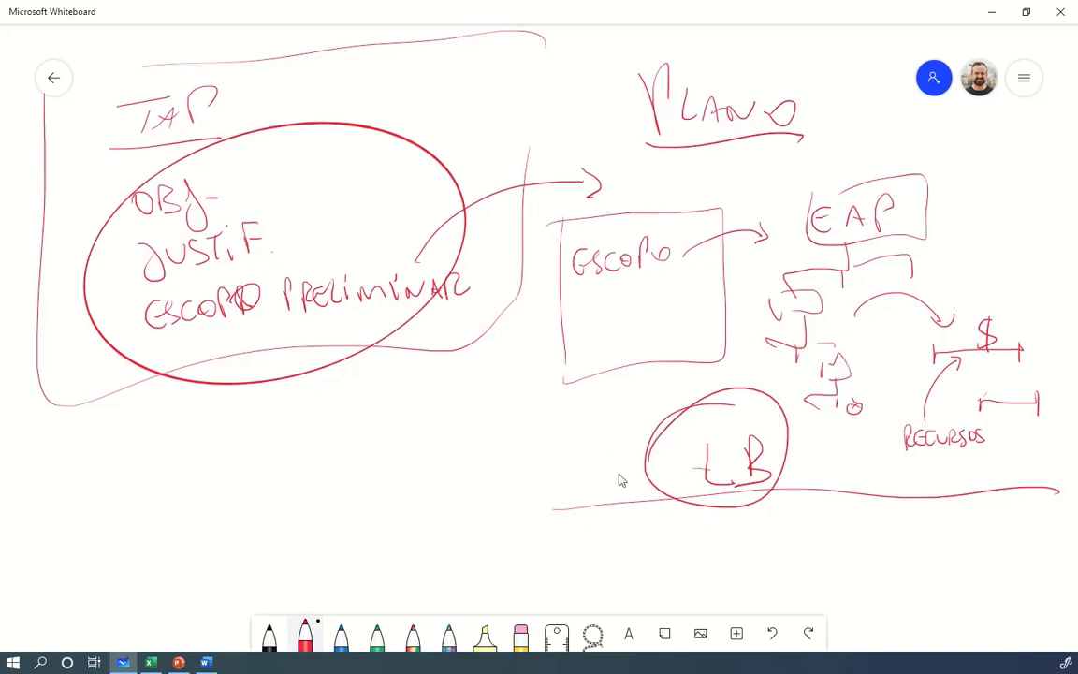
# Draw a curved arrow from the EAP to an underlined handwritten "EXECUÇÃO" below the line and sketch a partial frame around it.
pyautogui.moveTo(835, 272)
pyautogui.mouseDown()
pyautogui.moveTo(571, 541)
pyautogui.moveTo(604, 558)
pyautogui.moveTo(640, 541)
pyautogui.moveTo(749, 548)
pyautogui.moveTo(760, 535)
pyautogui.mouseUp()
pyautogui.moveTo(760, 533); pyautogui.dragTo(773, 529)
pyautogui.moveTo(784, 520); pyautogui.dragTo(782, 521)
pyautogui.moveTo(568, 578); pyautogui.dragTo(754, 562)
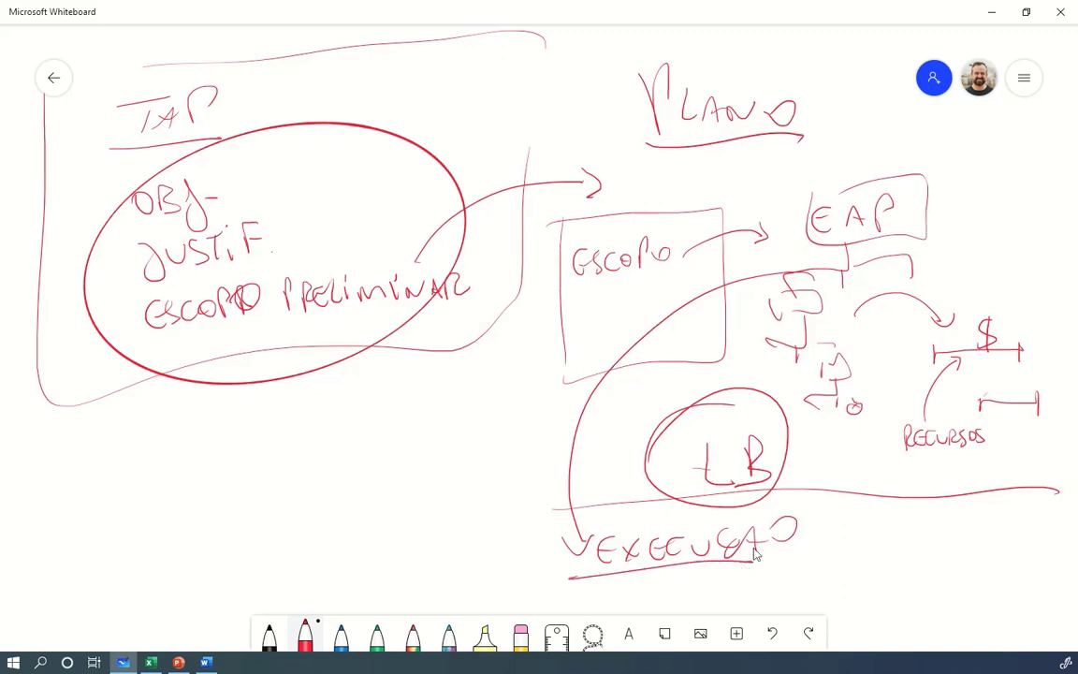
pyautogui.moveTo(590, 505); pyautogui.dragTo(589, 537)
pyautogui.moveTo(622, 498)
pyautogui.mouseDown()
pyautogui.moveTo(818, 512)
pyautogui.moveTo(820, 559)
pyautogui.mouseUp()
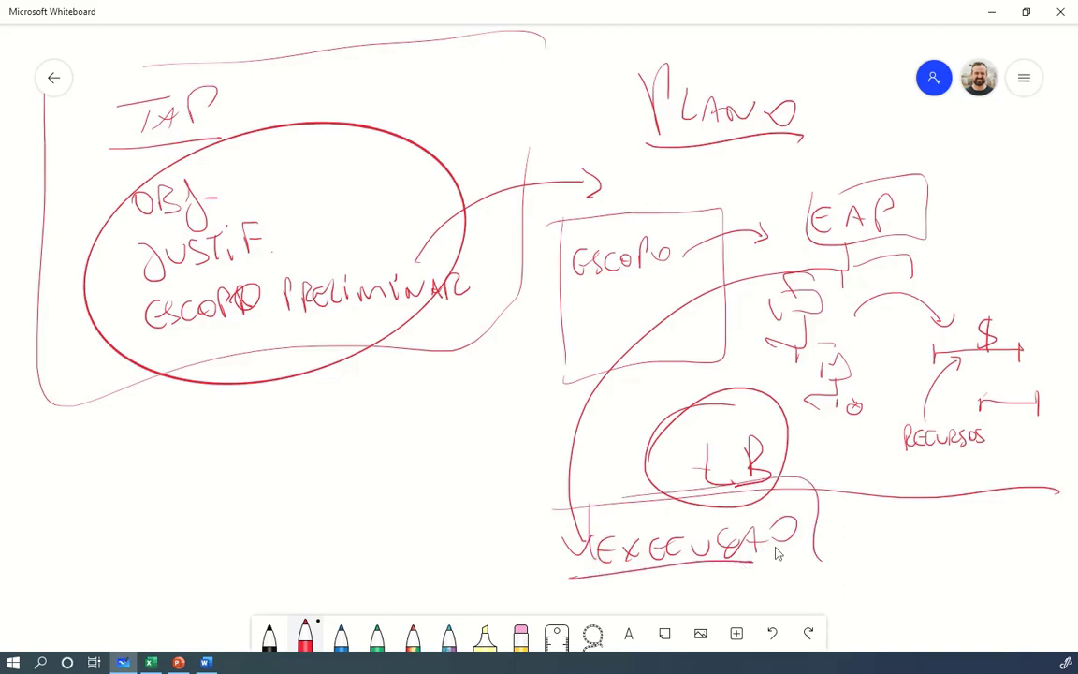
# Draw a rectangle in the empty area beside the plan diagram and handwrite "LIÇÕES APRENDIDAS" beneath it.
pyautogui.moveTo(934, 474)
pyautogui.mouseDown()
pyautogui.moveTo(599, 402)
pyautogui.moveTo(477, 428)
pyautogui.moveTo(402, 411)
pyautogui.moveTo(401, 433)
pyautogui.mouseUp()
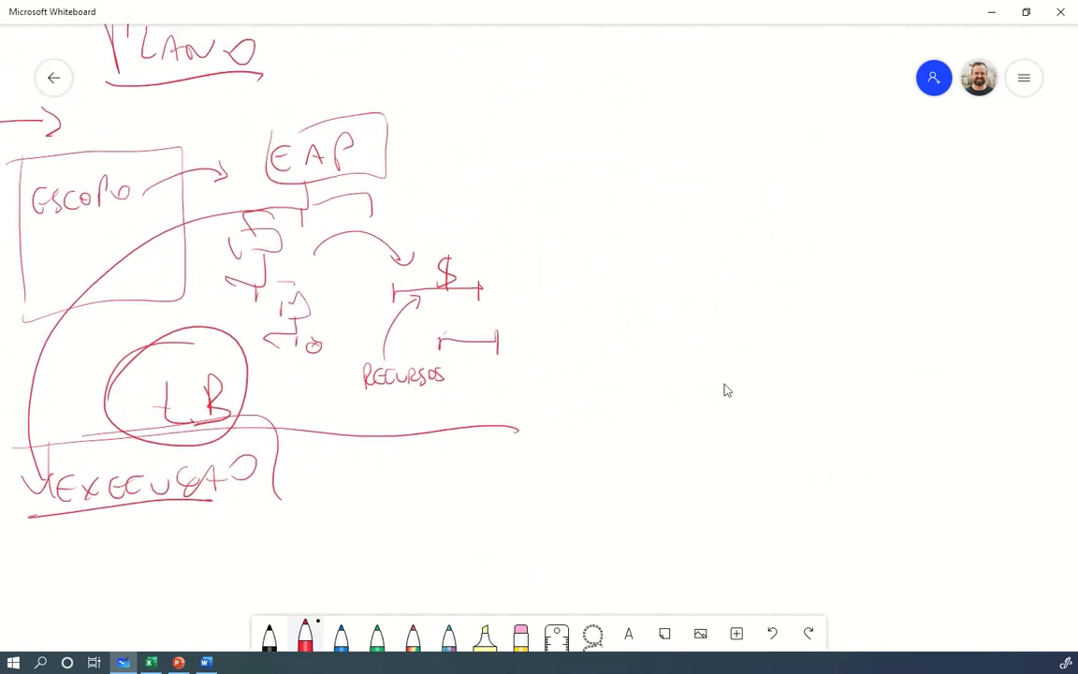
pyautogui.moveTo(627, 166)
pyautogui.mouseDown()
pyautogui.moveTo(934, 334)
pyautogui.moveTo(808, 140)
pyautogui.moveTo(633, 146)
pyautogui.mouseUp()
pyautogui.moveTo(646, 339)
pyautogui.mouseDown()
pyautogui.moveTo(655, 360)
pyautogui.moveTo(703, 348)
pyautogui.moveTo(746, 361)
pyautogui.moveTo(696, 367)
pyautogui.moveTo(726, 335)
pyautogui.mouseUp()
pyautogui.moveTo(775, 362)
pyautogui.mouseDown()
pyautogui.moveTo(935, 354)
pyautogui.moveTo(933, 369)
pyautogui.mouseUp()
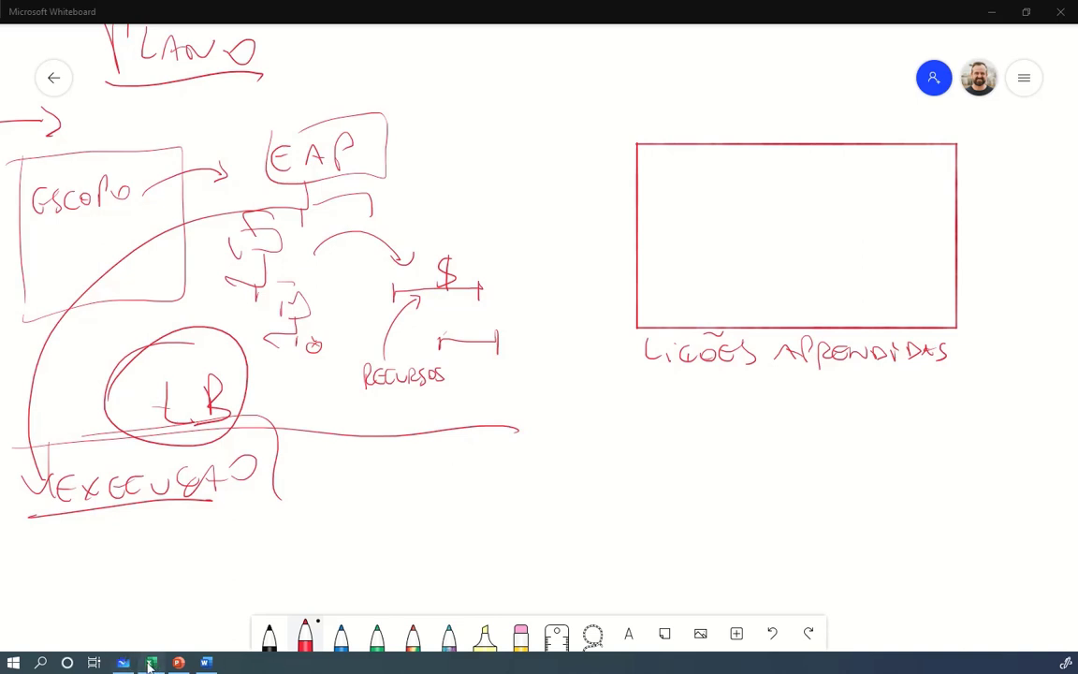
# Switch to the CDC_UP_Lessons_Learned_Log_Template workbook in Excel and examine its ID, Date Identified, Entered By and Subject columns.
pyautogui.hotkey('alt', 'Tab')
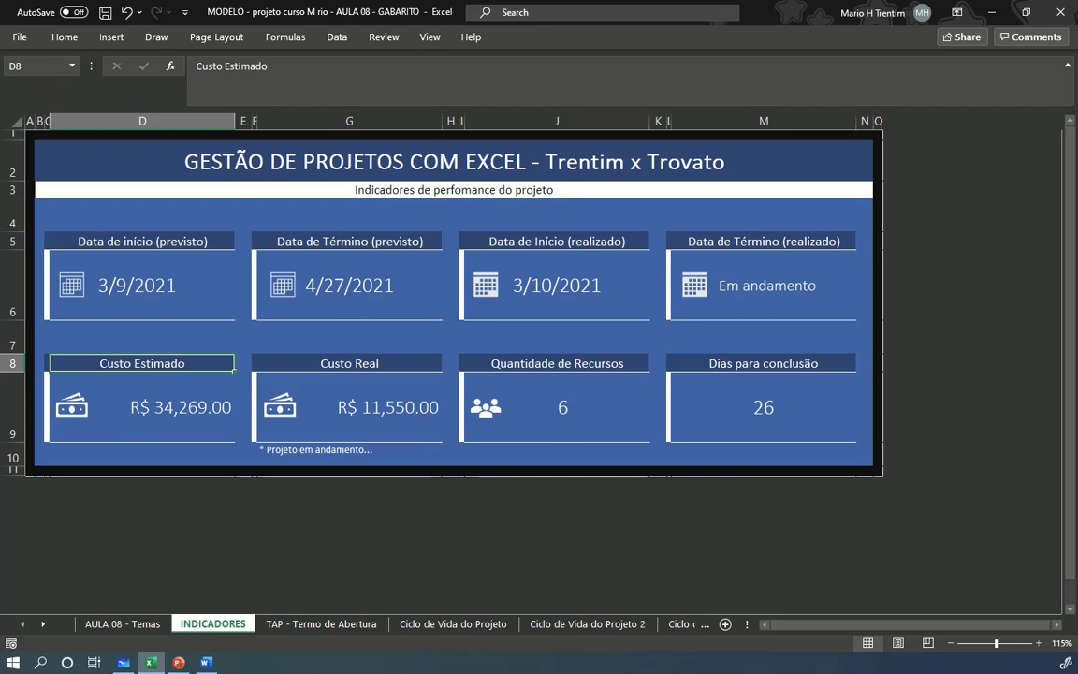
pyautogui.hotkey('alt', 'Tab')
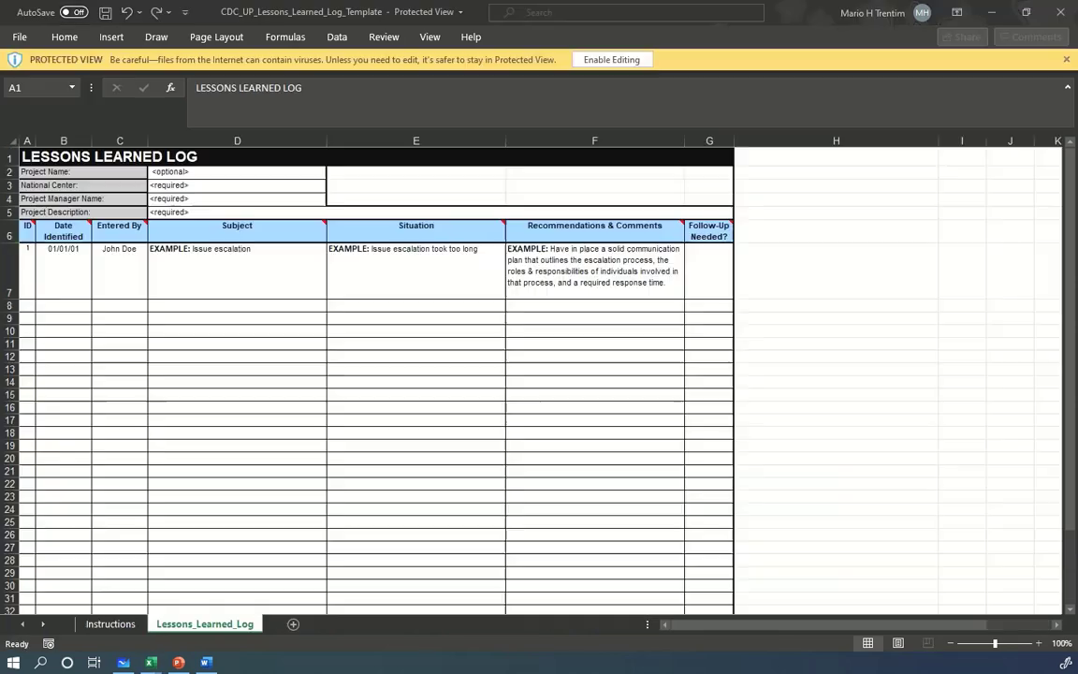
pyautogui.click(304, 371)
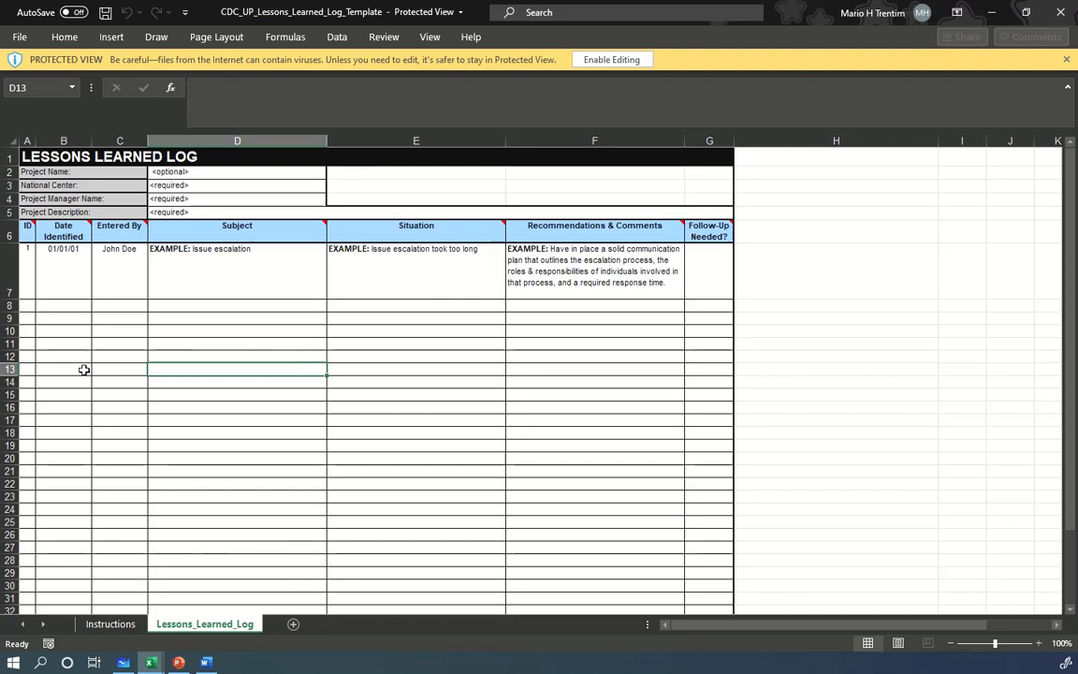
pyautogui.click(132, 272)
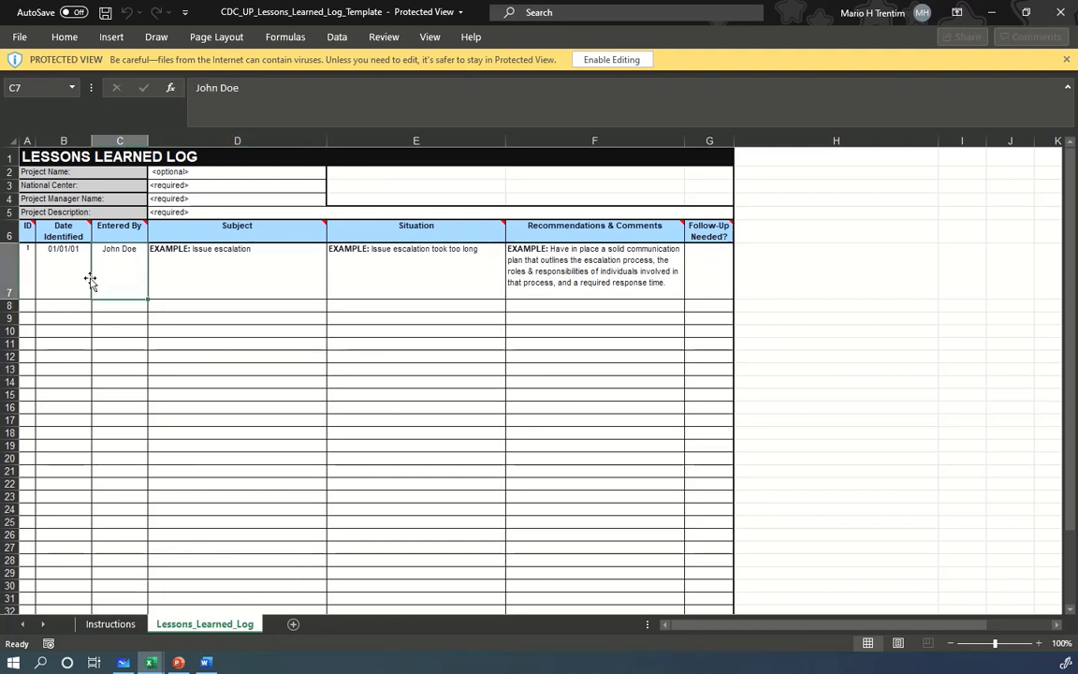
pyautogui.moveTo(33, 263); pyautogui.dragTo(26, 510)
pyautogui.moveTo(68, 258); pyautogui.dragTo(109, 432)
pyautogui.moveTo(118, 265); pyautogui.dragTo(98, 439)
pyautogui.moveTo(253, 258); pyautogui.dragTo(253, 402)
# Enable editing of the lessons learned log and go through its Subject, Situation, Recommendations & Comments and Follow-Up Needed columns.
pyautogui.click(589, 60)
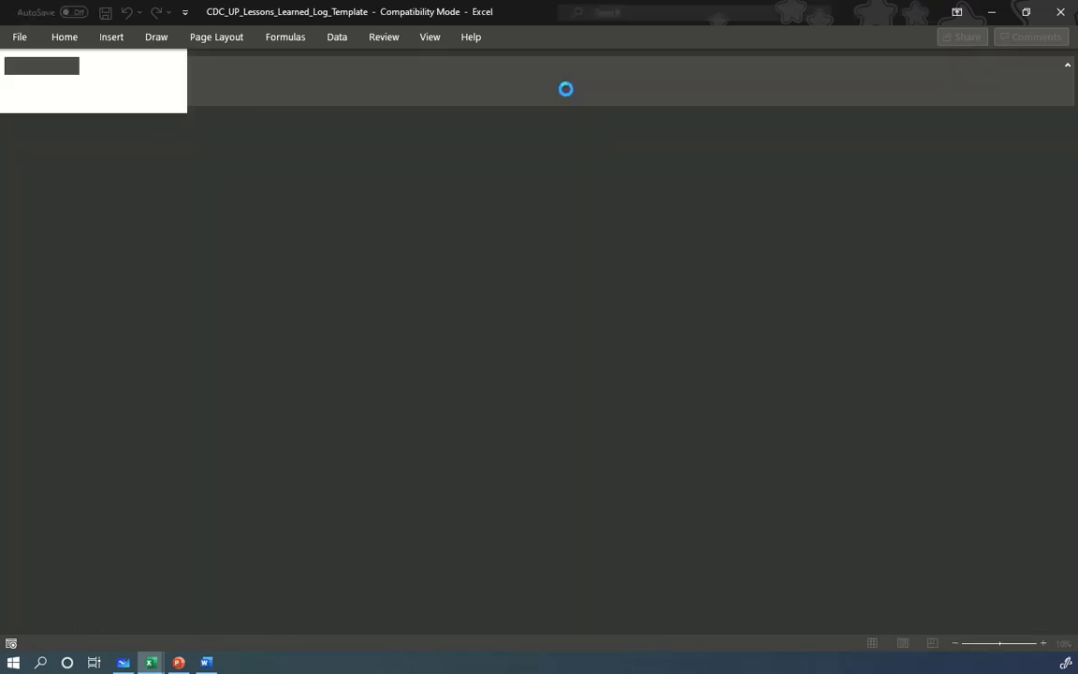
pyautogui.click(199, 299)
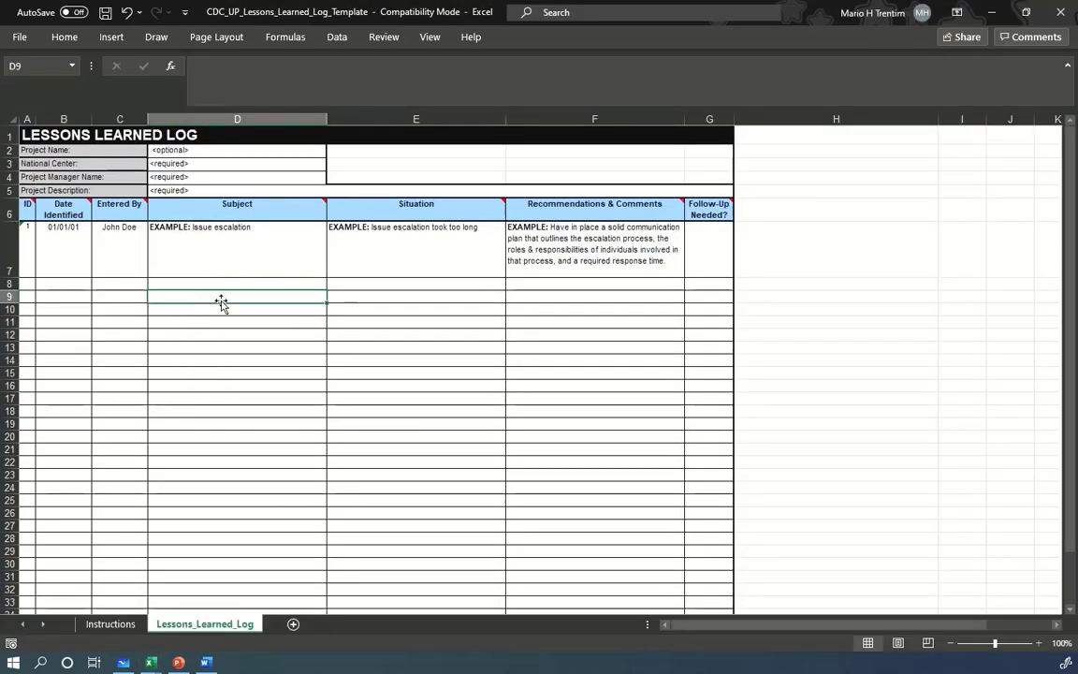
pyautogui.click(371, 298)
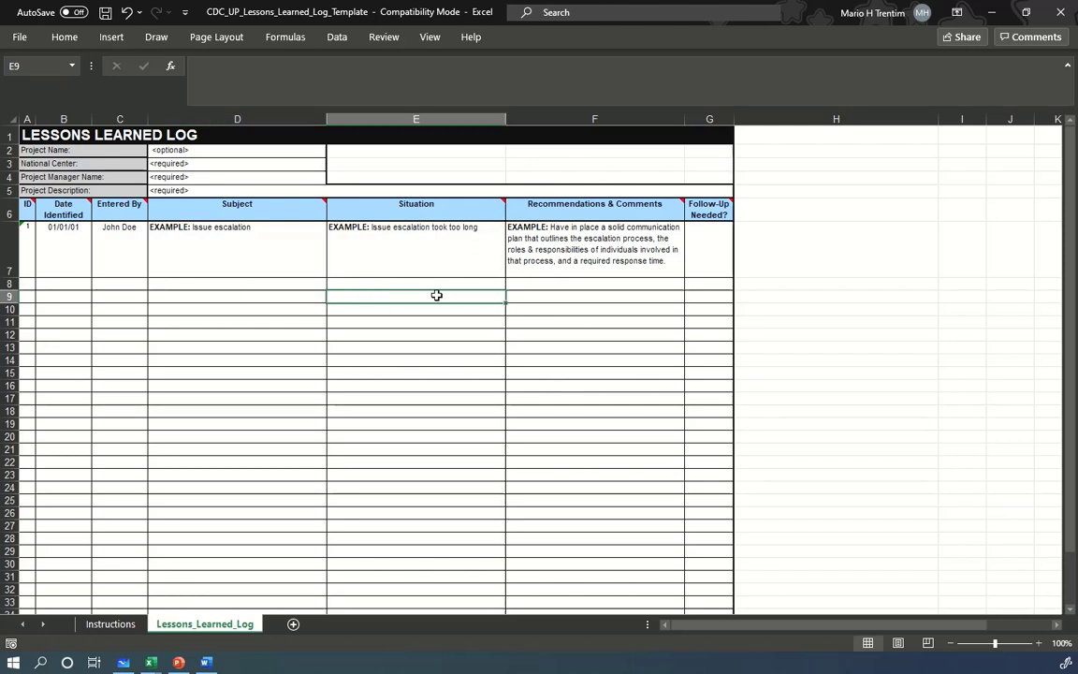
pyautogui.click(599, 298)
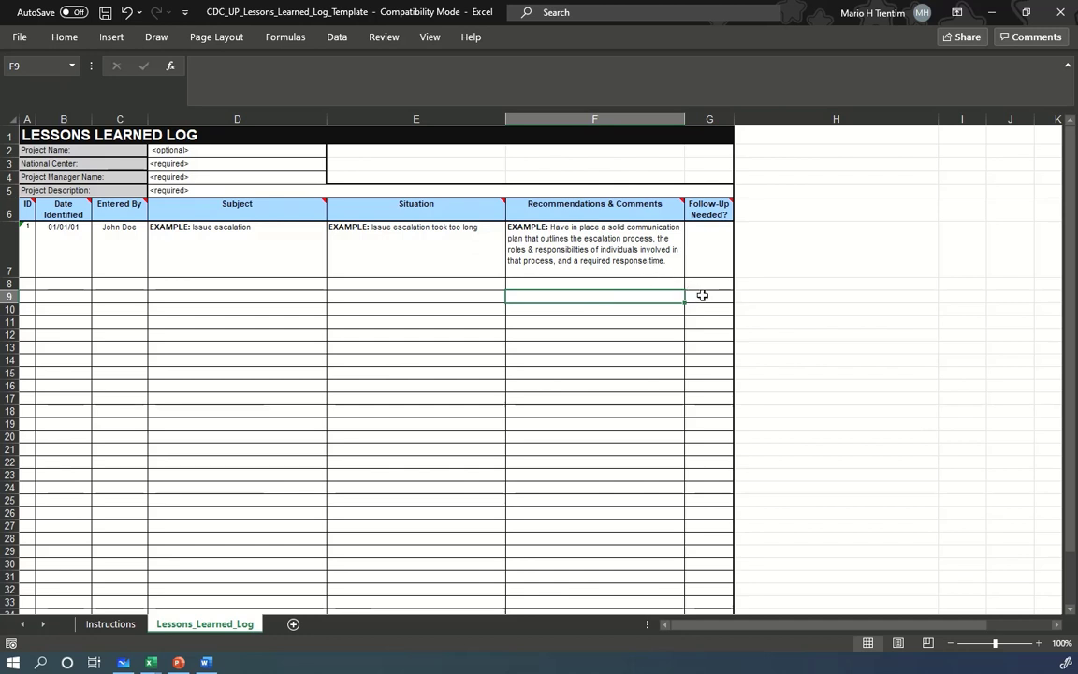
pyautogui.click(702, 296)
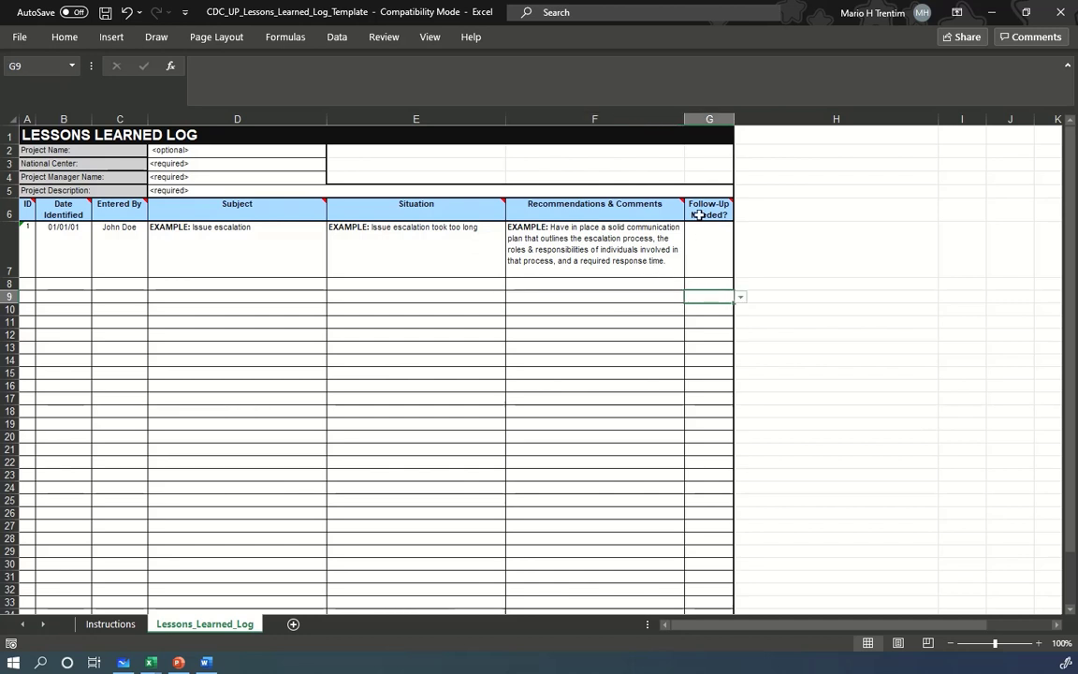
pyautogui.click(740, 296)
pyautogui.press('Escape')
pyautogui.moveTo(772, 209); pyautogui.dragTo(756, 415)
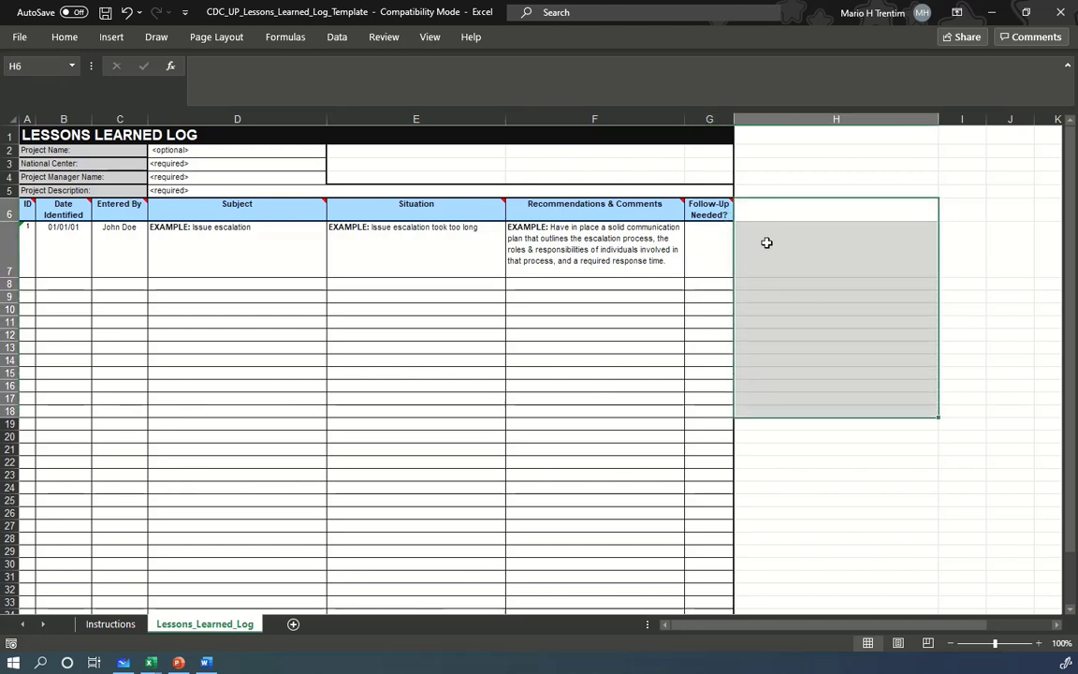
pyautogui.click(798, 207)
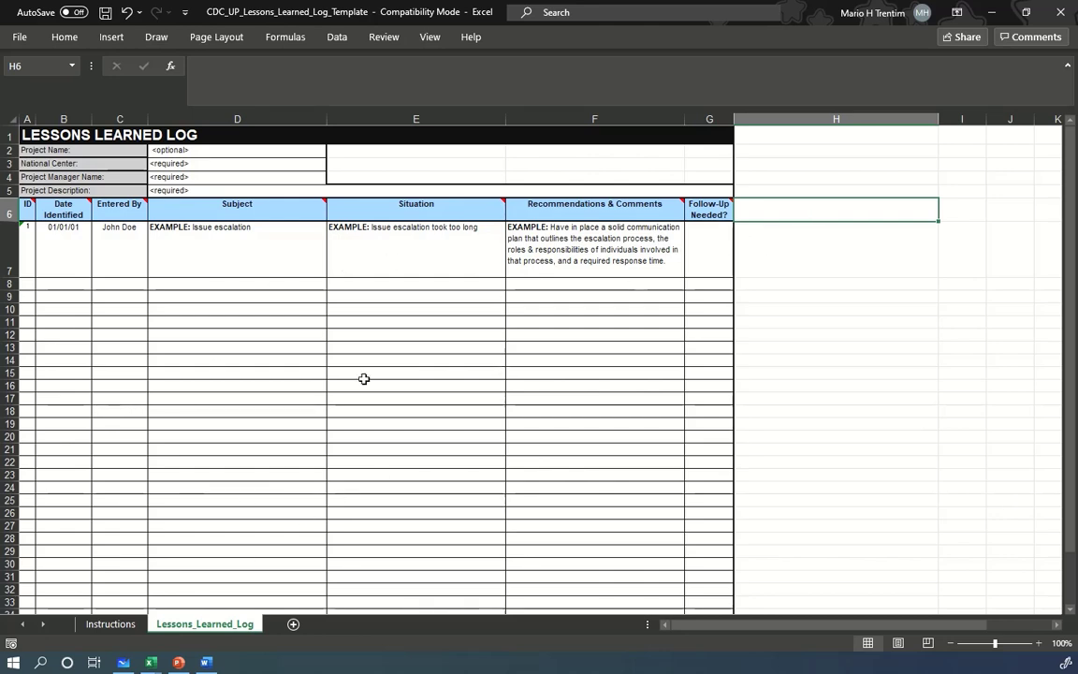
# Review the template's Instructions sheet and switch to the 5.1.LICOES APRENDIDAS workbook.
pyautogui.click(122, 627)
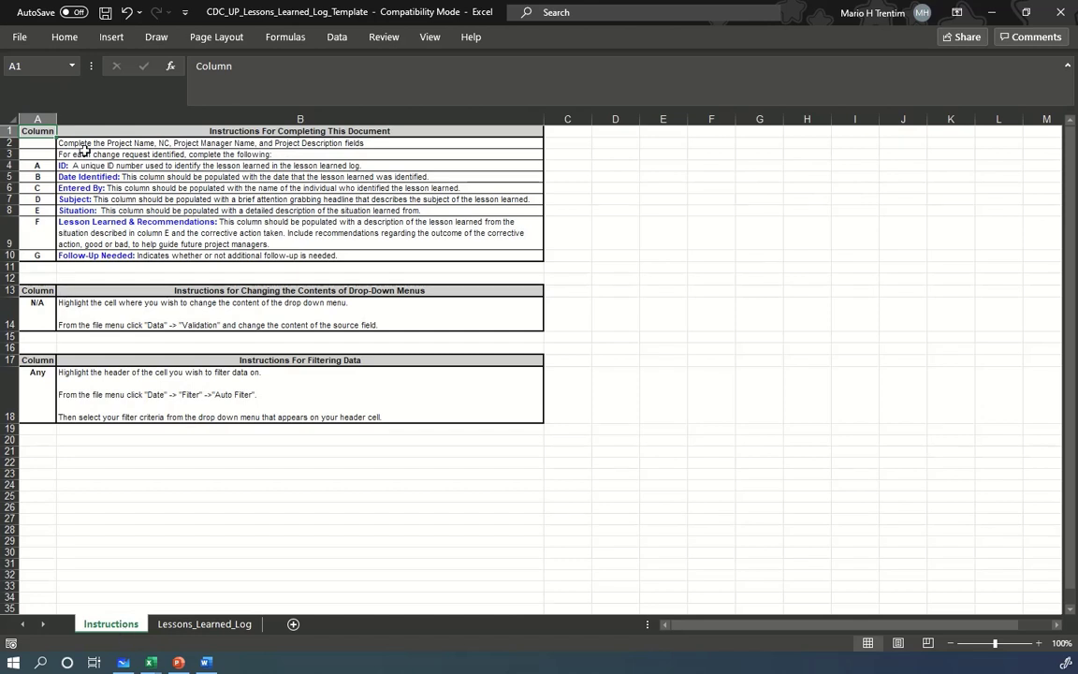
pyautogui.moveTo(94, 154); pyautogui.dragTo(176, 333)
pyautogui.moveTo(154, 663)
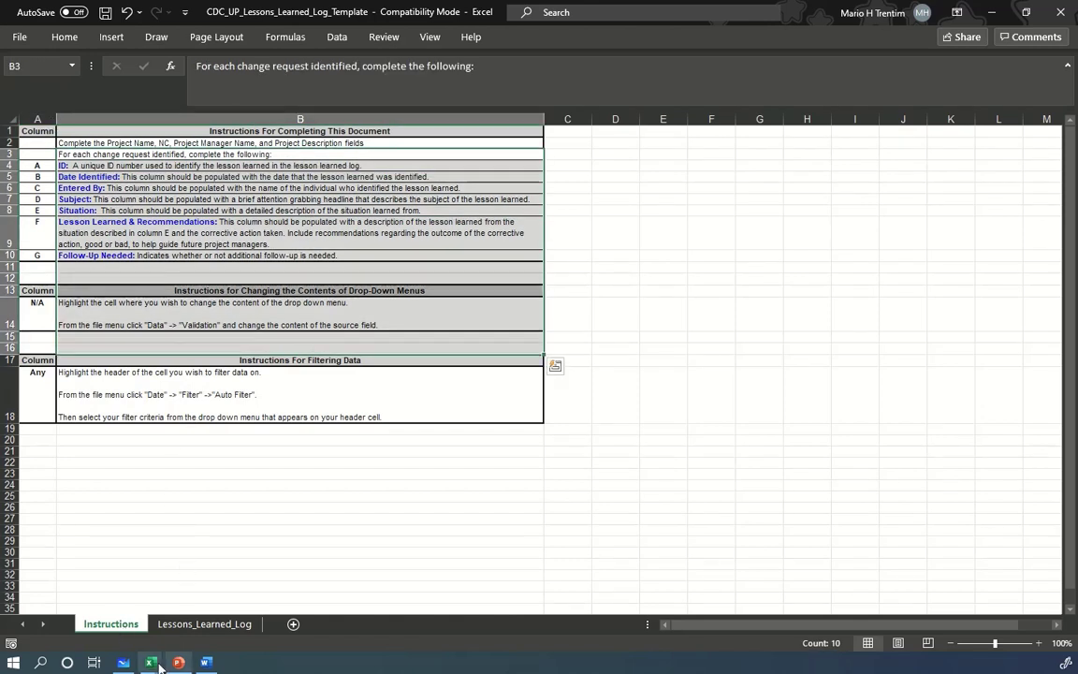
pyautogui.click(239, 599)
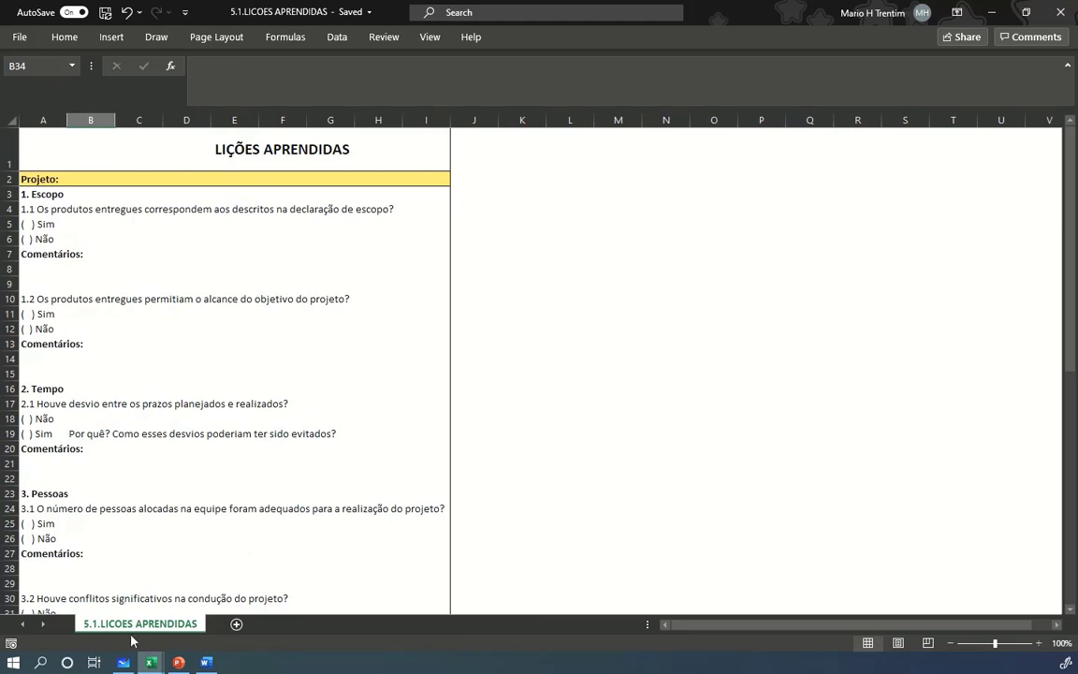
# Return to Microsoft Whiteboard, draw a bracket at the start of "LIÇÕES APRENDIDAS" and sketch an empty frame below it.
pyautogui.click(123, 663)
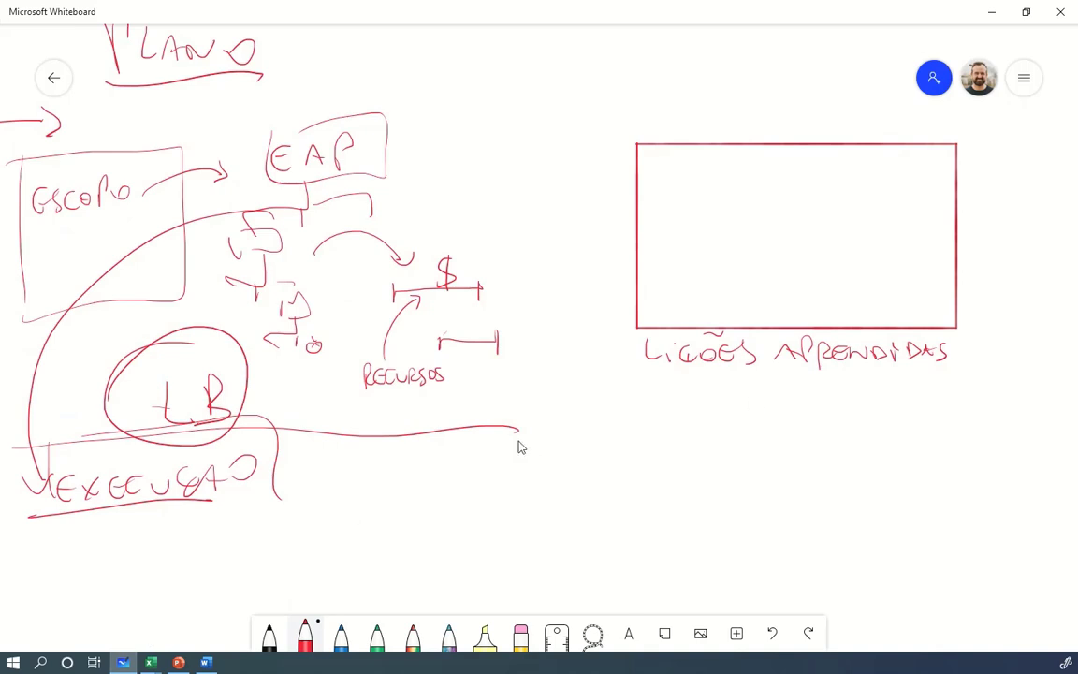
pyautogui.moveTo(612, 339); pyautogui.dragTo(669, 370)
pyautogui.moveTo(622, 420)
pyautogui.mouseDown()
pyautogui.moveTo(833, 559)
pyautogui.moveTo(622, 386)
pyautogui.mouseUp()
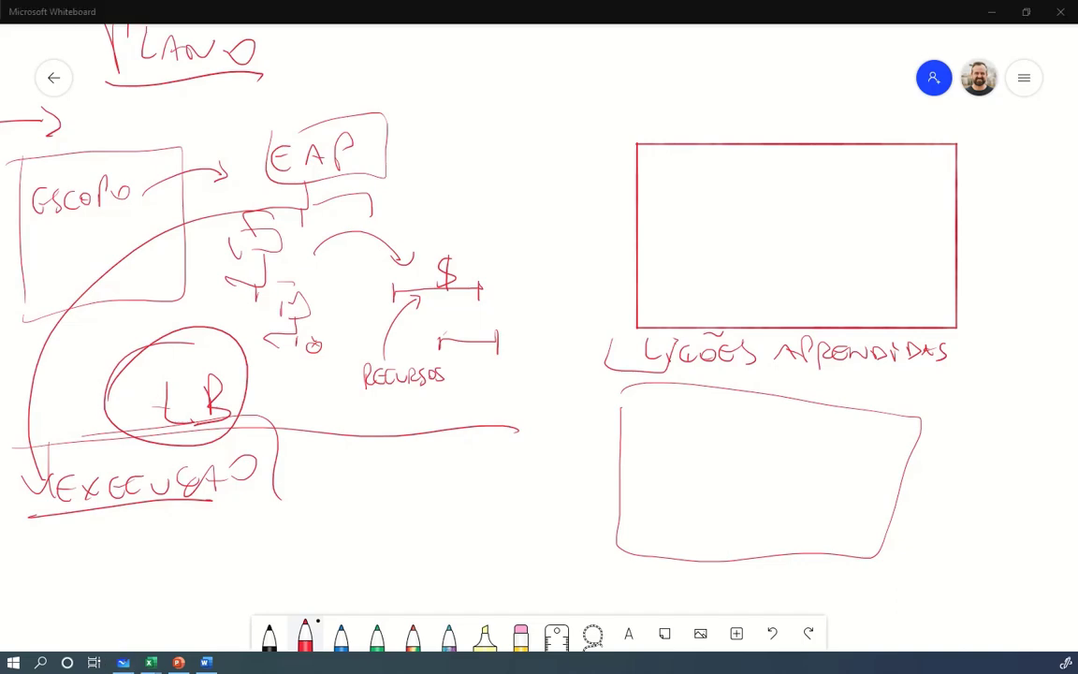
# Switch to the Chrome image results for "formulario aceitacao projeto" and preview the docplayer.com.br formal acceptance form.
pyautogui.moveTo(0, 121); pyautogui.dragTo(796, 63)
pyautogui.doubleClick(797, 62)
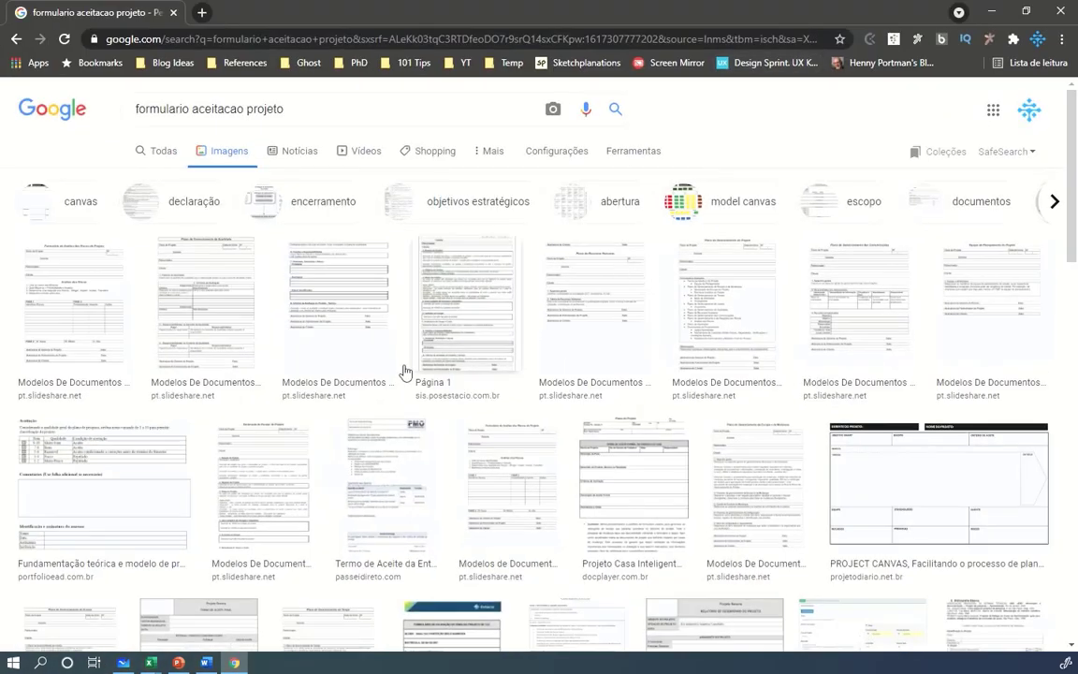
pyautogui.click(616, 477)
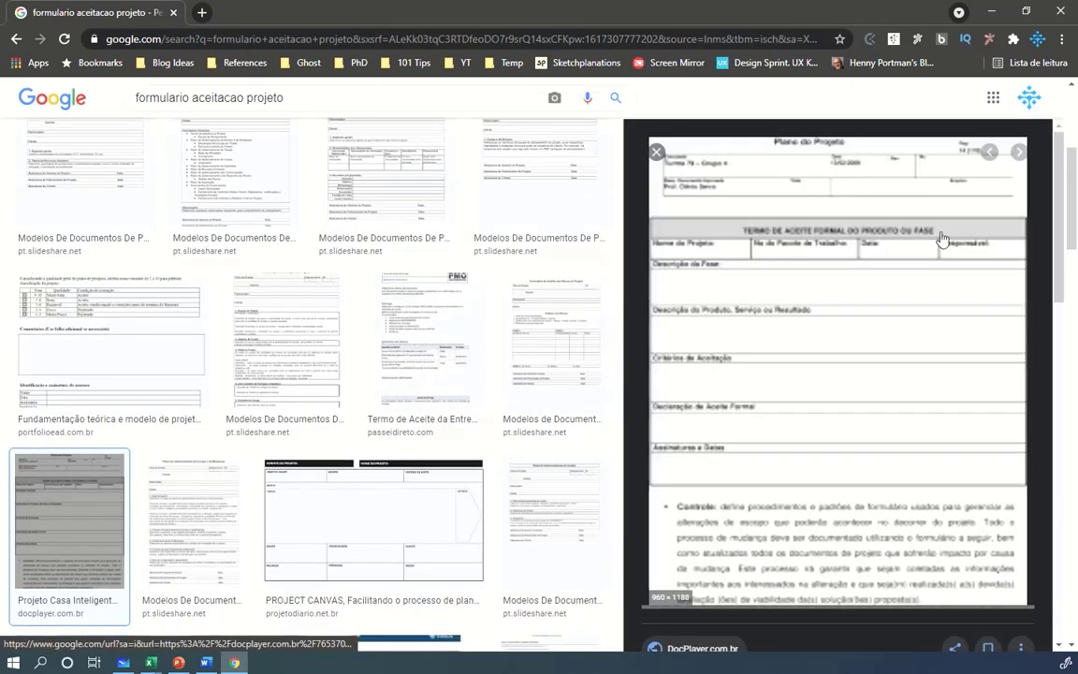
# Preview the "Plano de Recursos Humanos" form from the image results and close the Chrome window.
pyautogui.scroll(5, 471, 346)
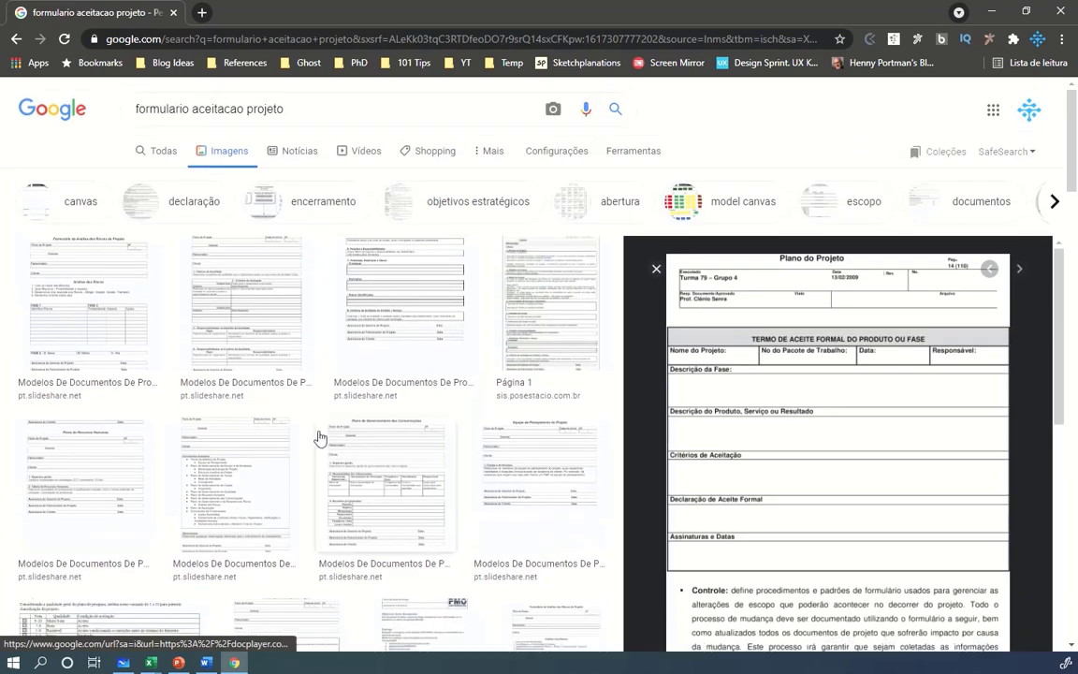
pyautogui.click(101, 485)
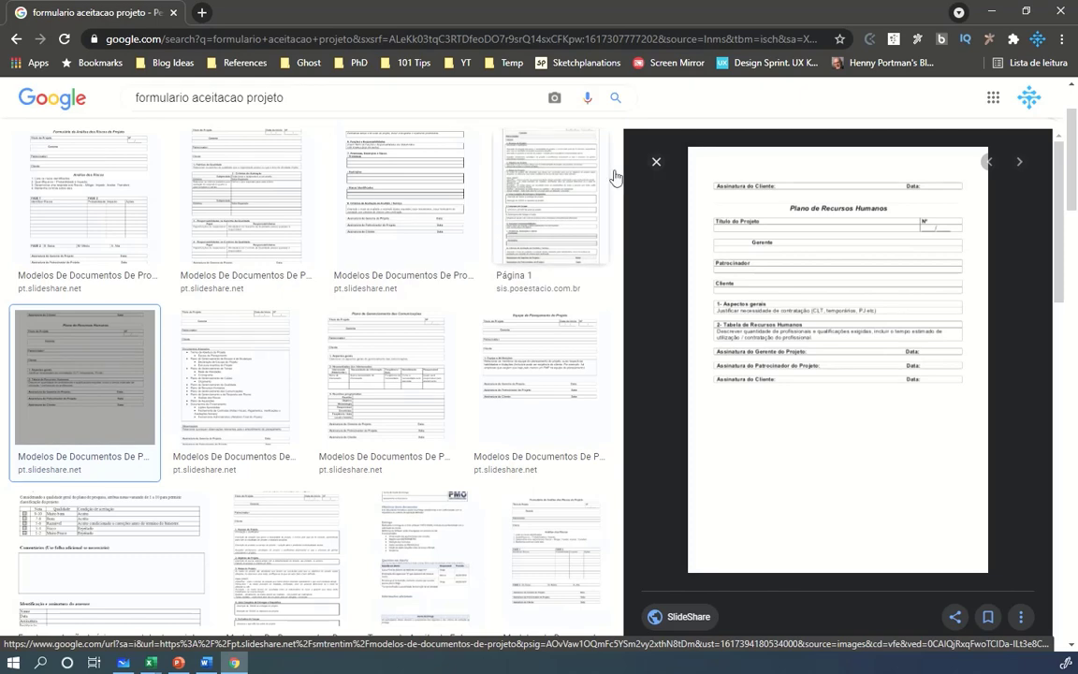
pyautogui.click(1065, 11)
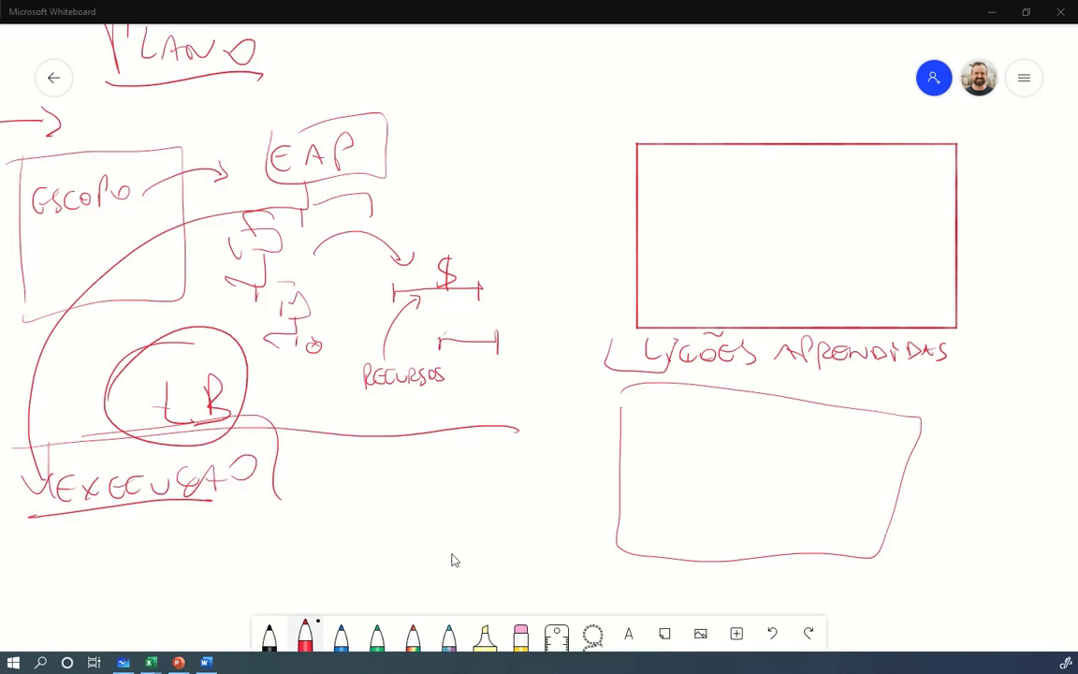
# On the whiteboard, draw a bracket at the empty frame's lower-left corner and short strokes beside it and inside the frame.
pyautogui.moveTo(501, 566); pyautogui.dragTo(541, 578)
pyautogui.moveTo(621, 535); pyautogui.dragTo(693, 536)
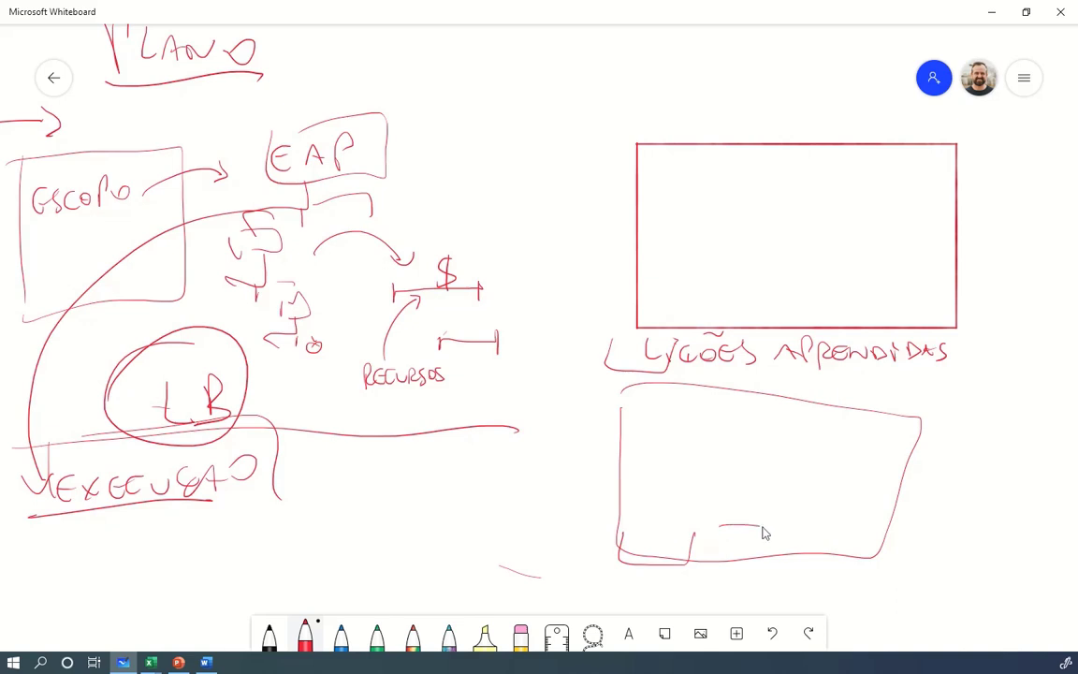
pyautogui.moveTo(719, 527); pyautogui.dragTo(761, 526)
# Switch to a maximized Chrome window showing the gestaoeprodutividade.com.br plano-de-projeto page and copy its full address.
pyautogui.moveTo(0, 0); pyautogui.dragTo(323, 44)
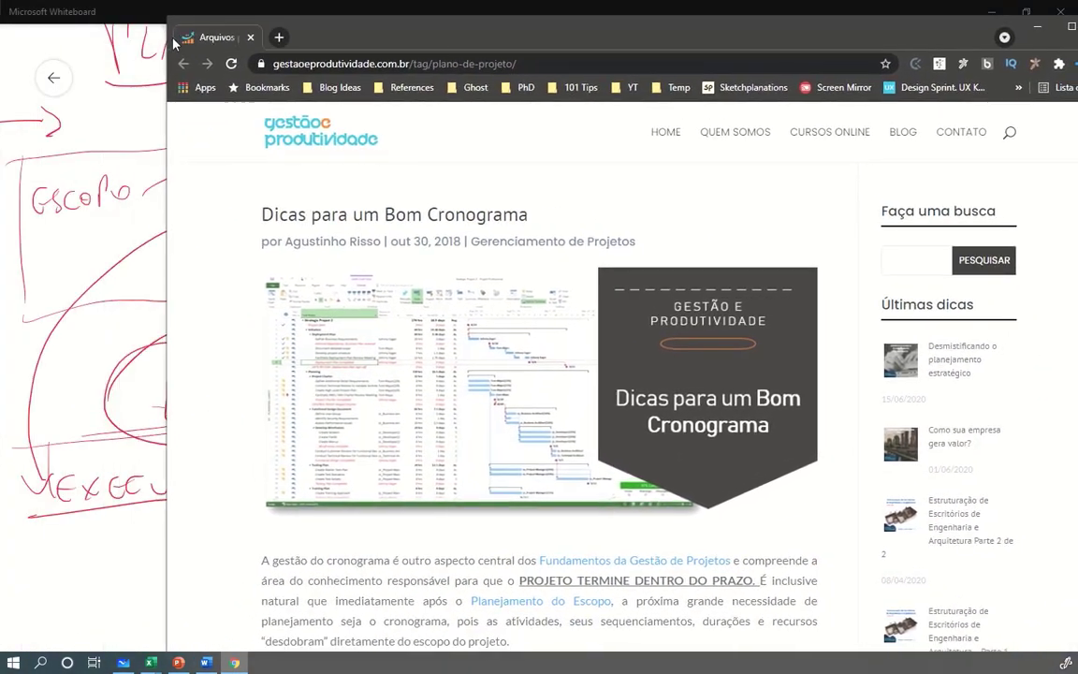
pyautogui.doubleClick(528, 35)
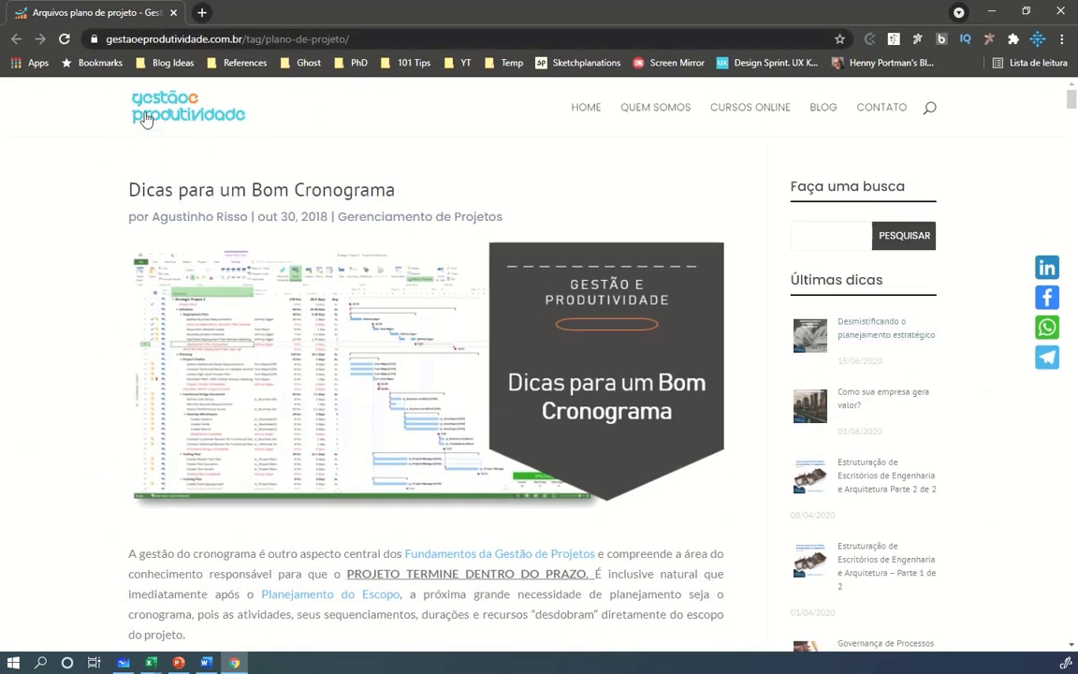
pyautogui.click(175, 37)
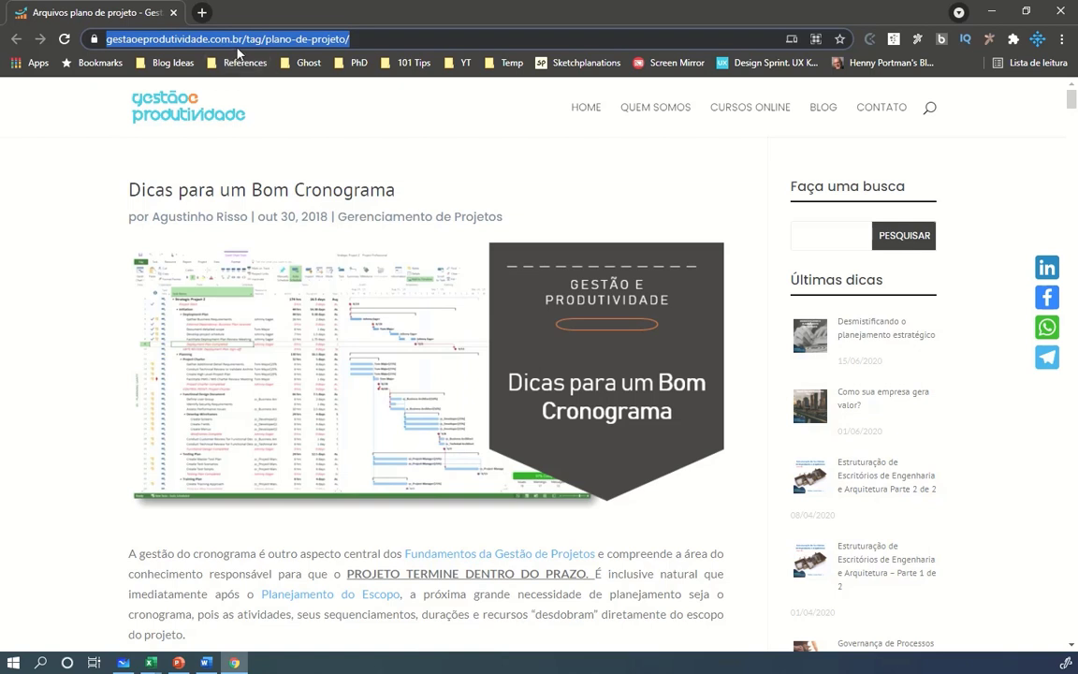
pyautogui.click(256, 119)
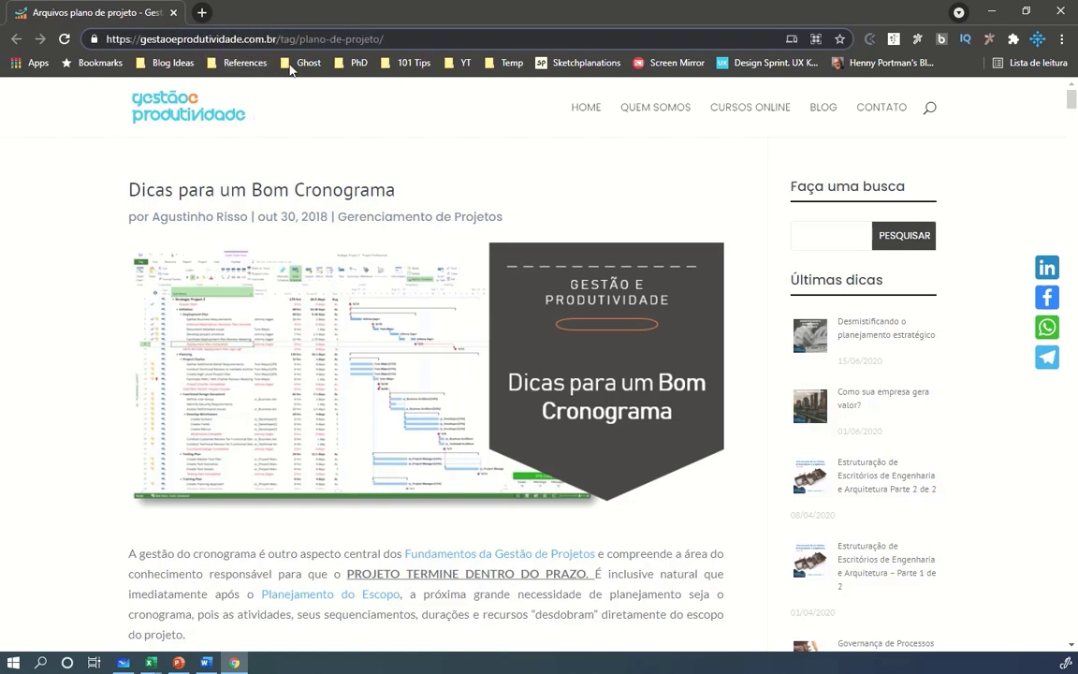
pyautogui.click(395, 41)
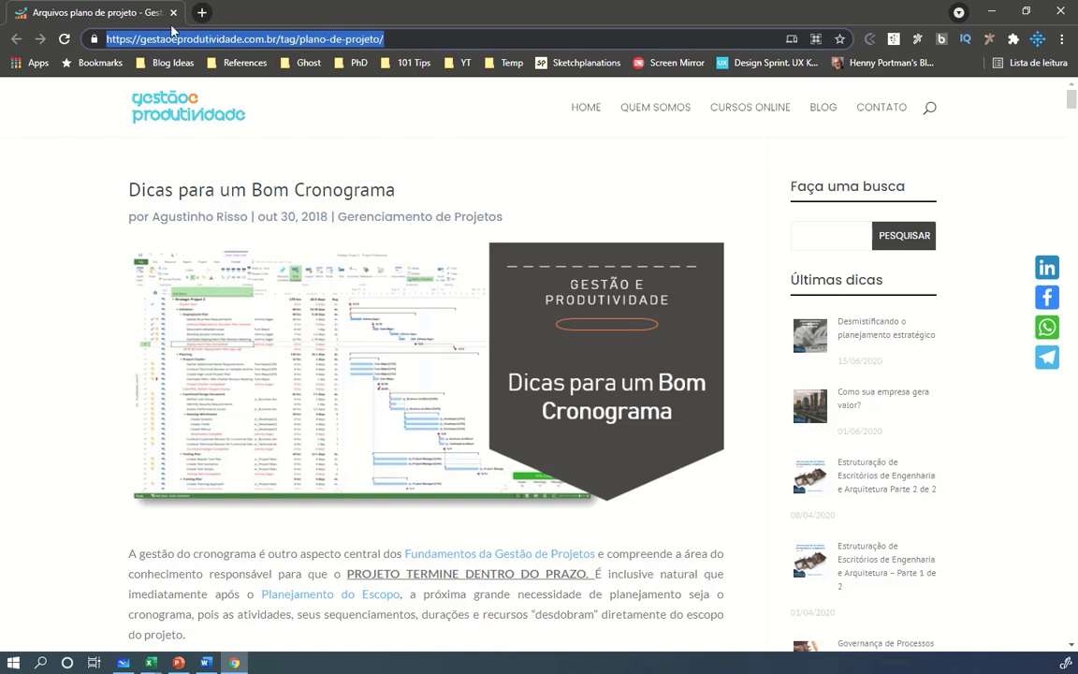
pyautogui.rightClick(374, 41)
pyautogui.click(370, 135)
pyautogui.click(46, 398)
# Skim the "Dicas para um Bom Cronograma" article through tip 6, return to its beginning and minimize Chrome.
pyautogui.scroll(-4, 63, 358)
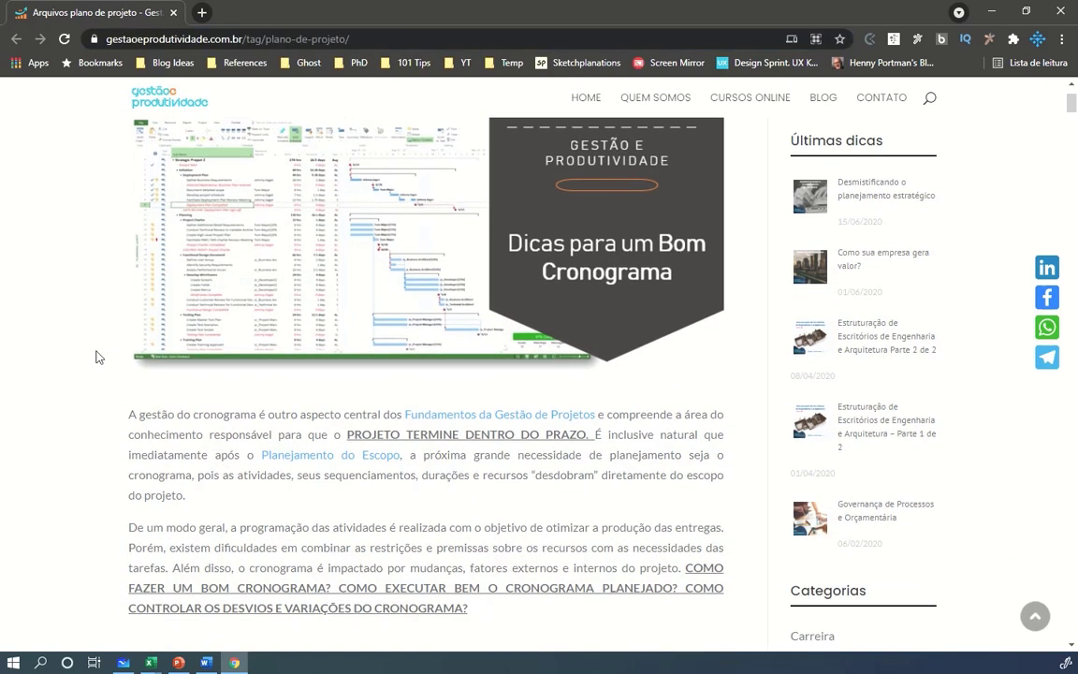
pyautogui.scroll(-3, 107, 357)
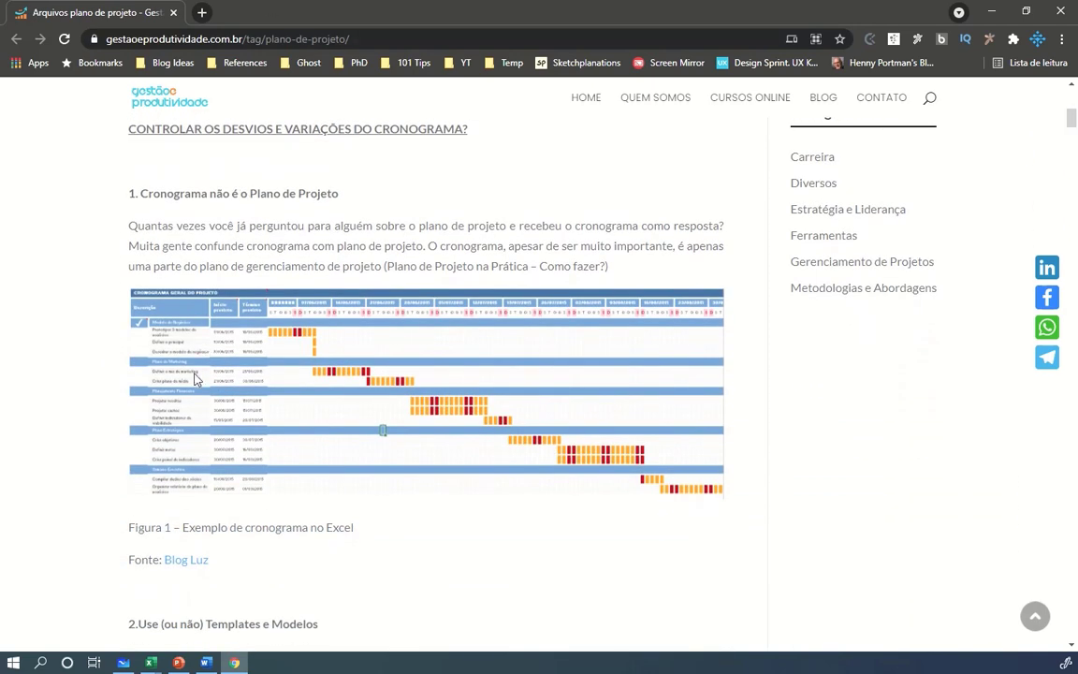
pyautogui.scroll(-4, 180, 225)
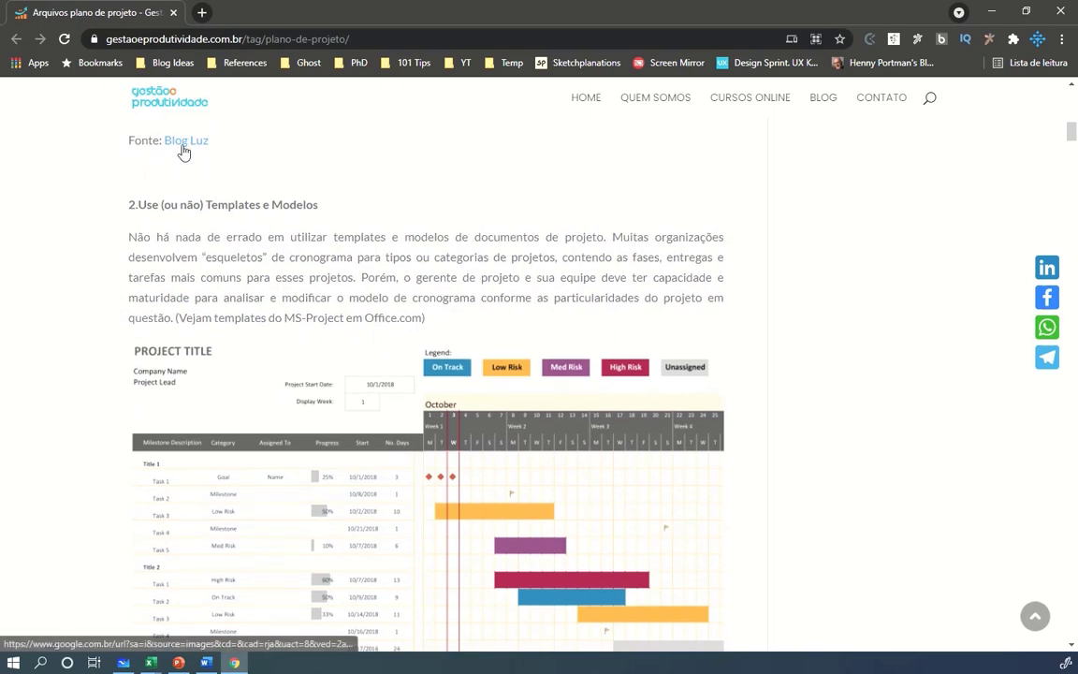
pyautogui.scroll(-3, 97, 312)
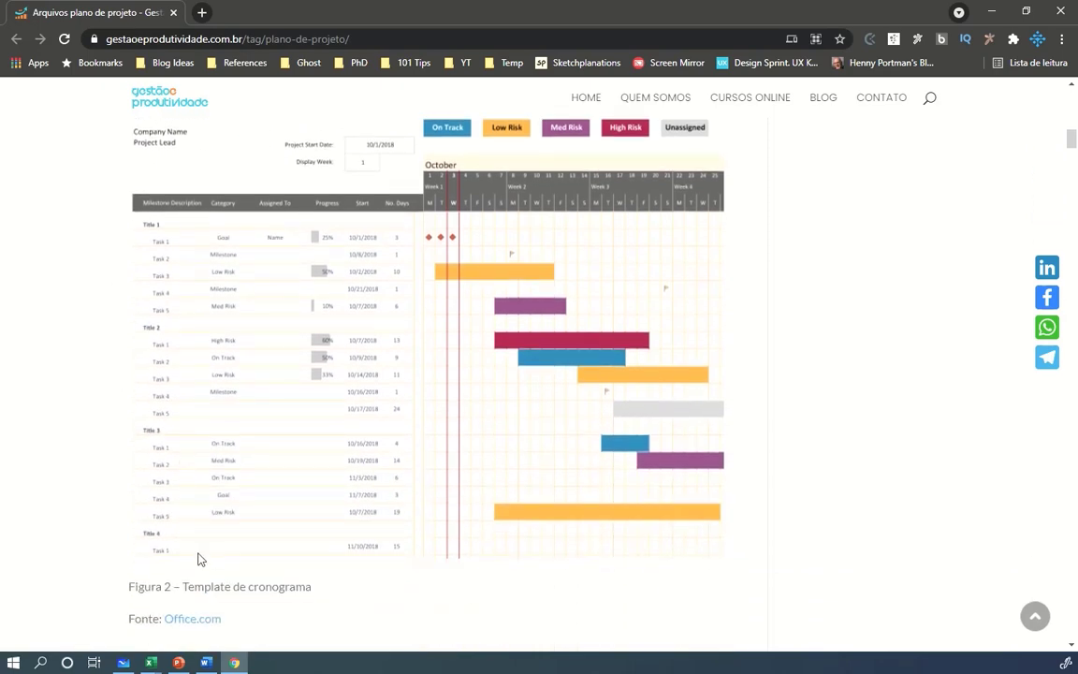
pyautogui.scroll(-5, 328, 323)
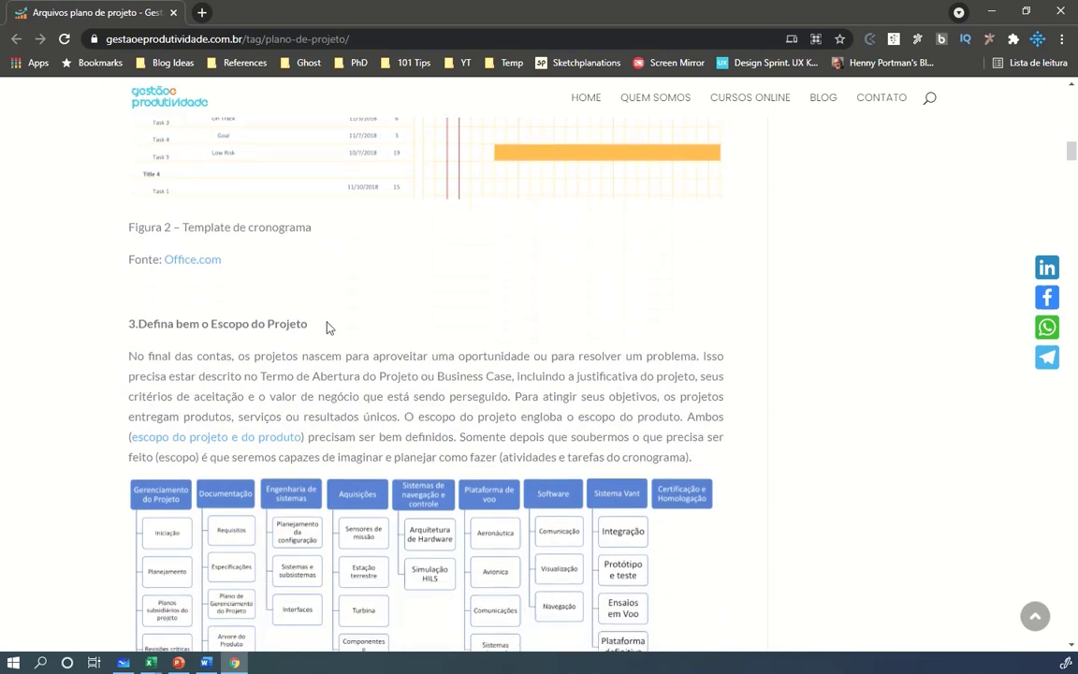
pyautogui.scroll(-5, 327, 322)
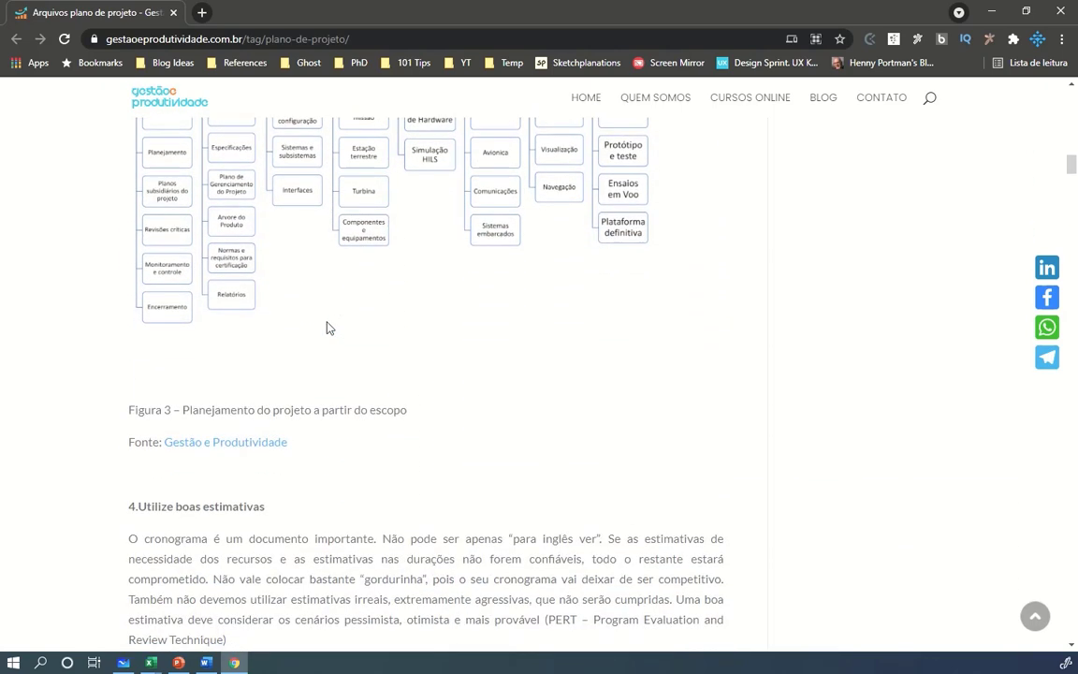
pyautogui.scroll(-8, 327, 323)
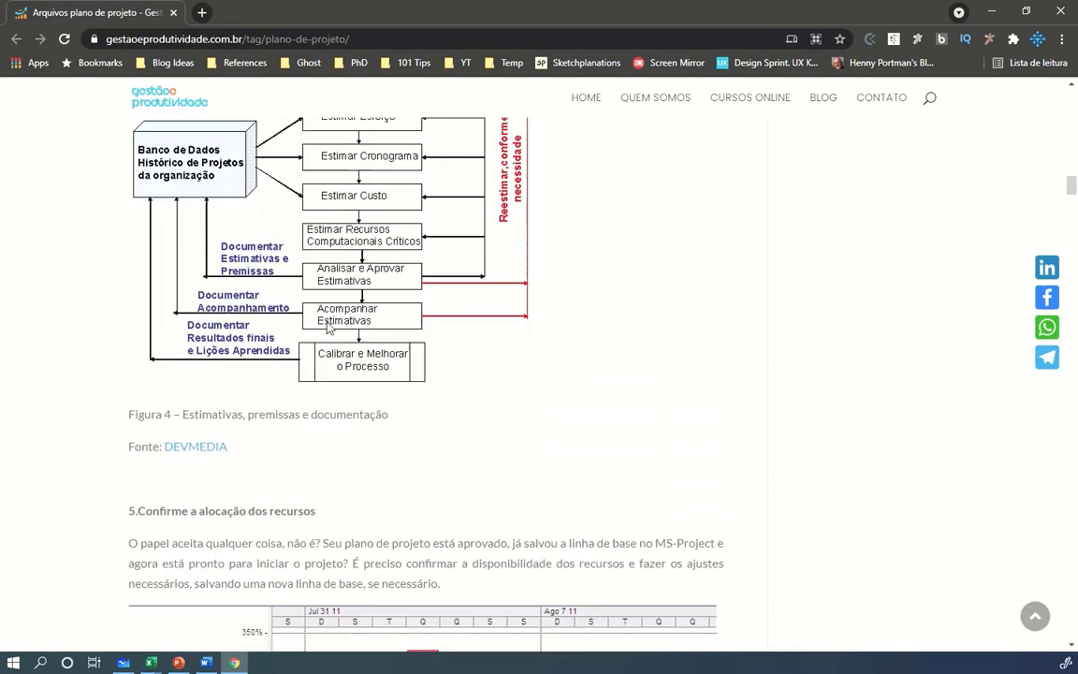
pyautogui.scroll(-6, 476, 342)
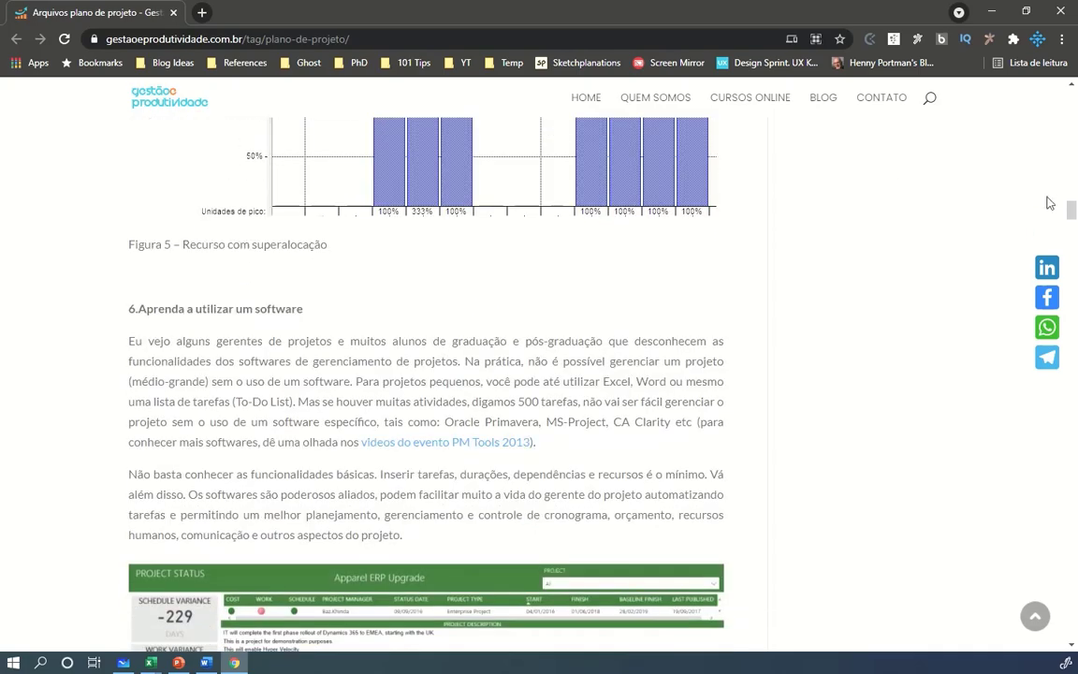
pyautogui.moveTo(1070, 210); pyautogui.dragTo(1022, 98)
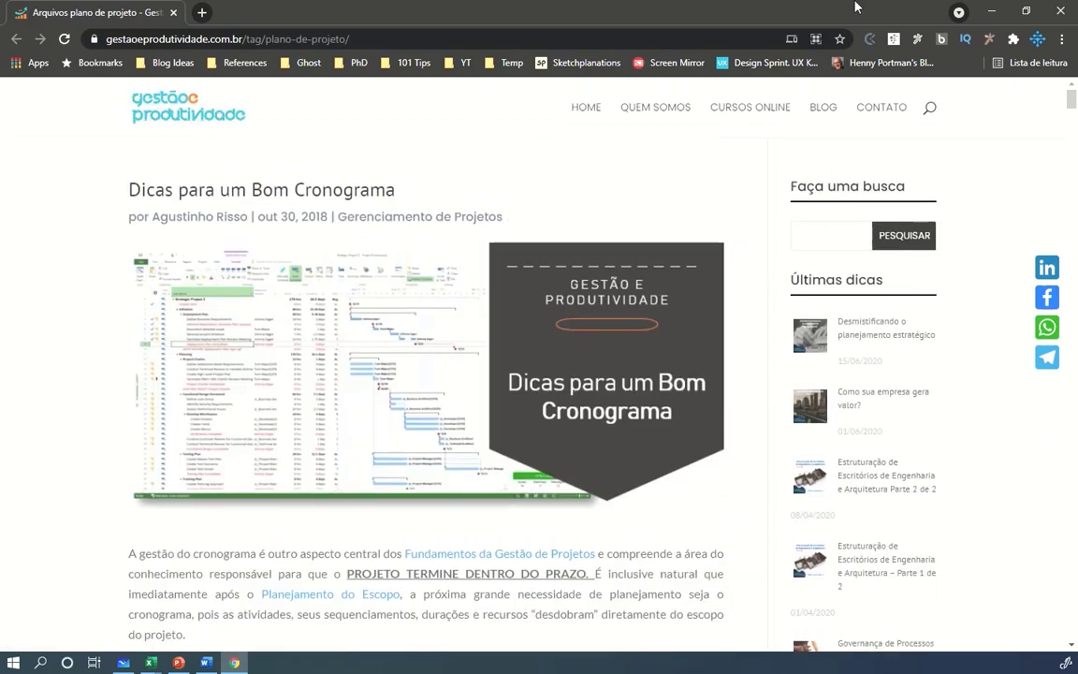
pyautogui.click(992, 11)
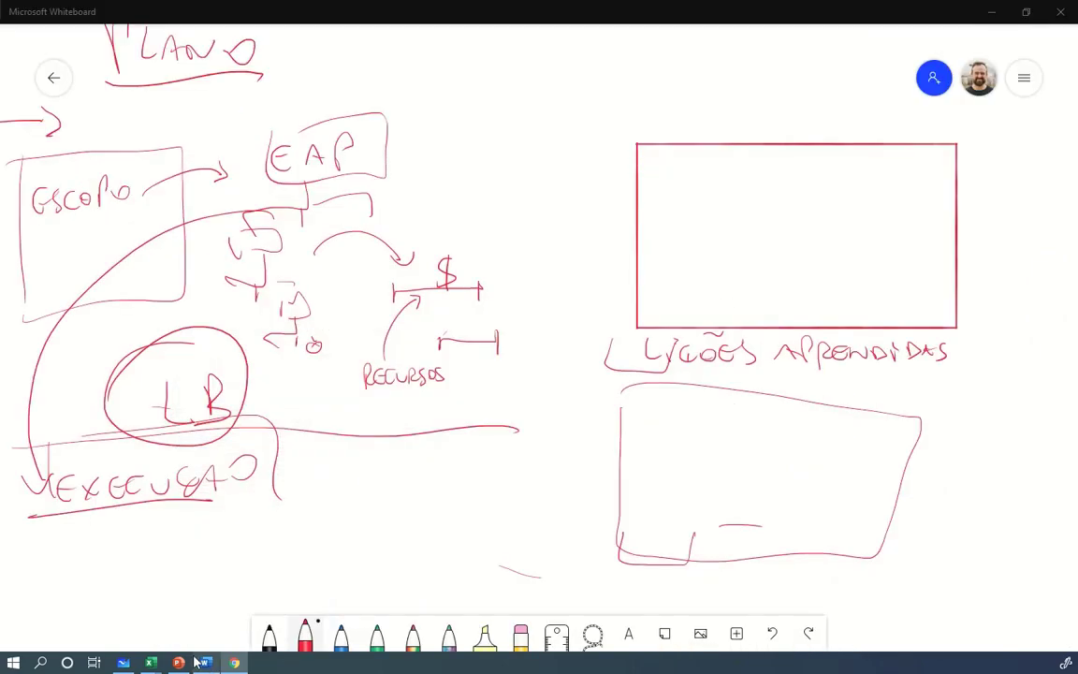
# Switch to the AULA 08 - GABARITO workbook in Excel and go through the life-cycle sheets to ESCOPO DO PROJETO.
pyautogui.moveTo(150, 662)
pyautogui.click(96, 585)
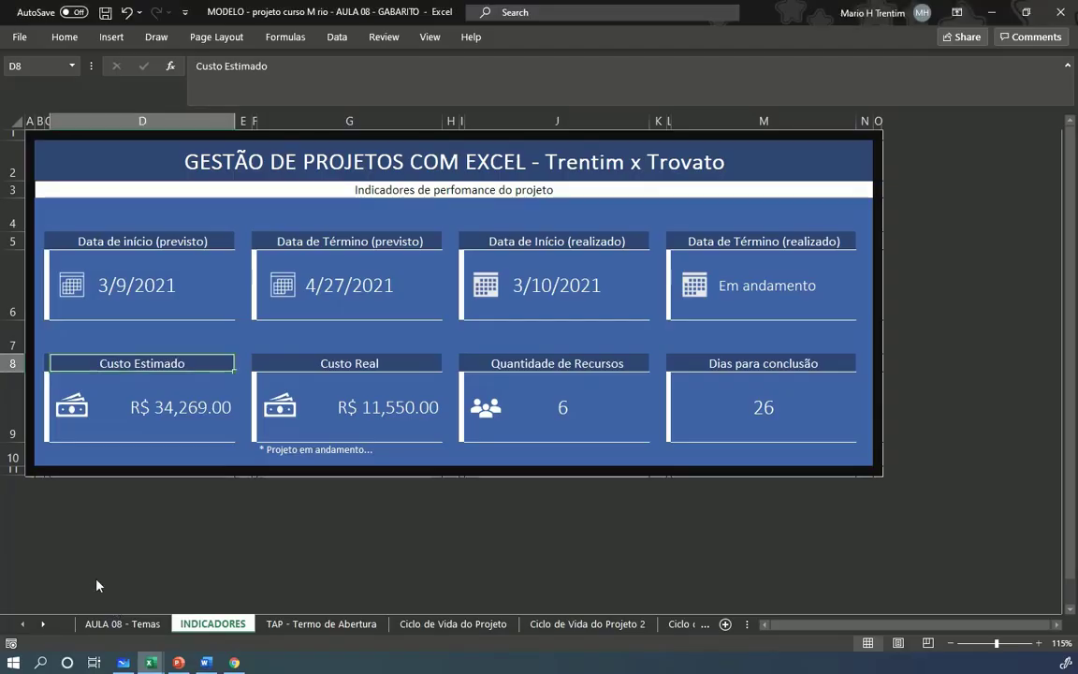
pyautogui.click(580, 625)
pyautogui.click(681, 625)
pyautogui.click(680, 625)
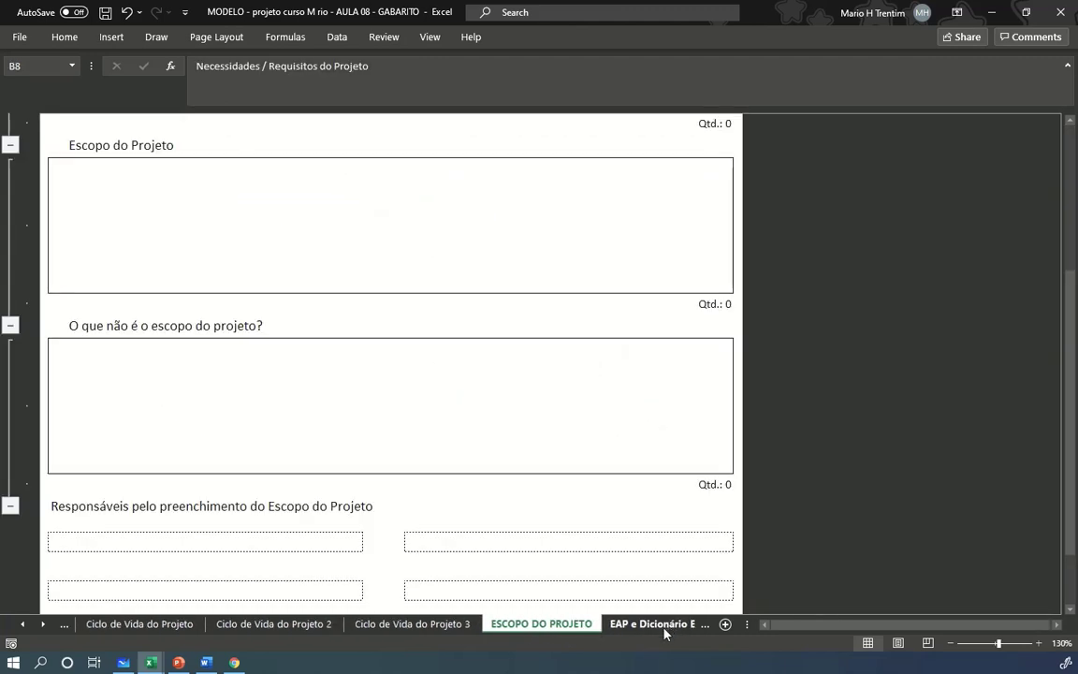
# Review the EAP e Dicionário EAP sheet, from the Sistema de Aeronaves diagram past the black divider column to the reference image.
pyautogui.click(623, 626)
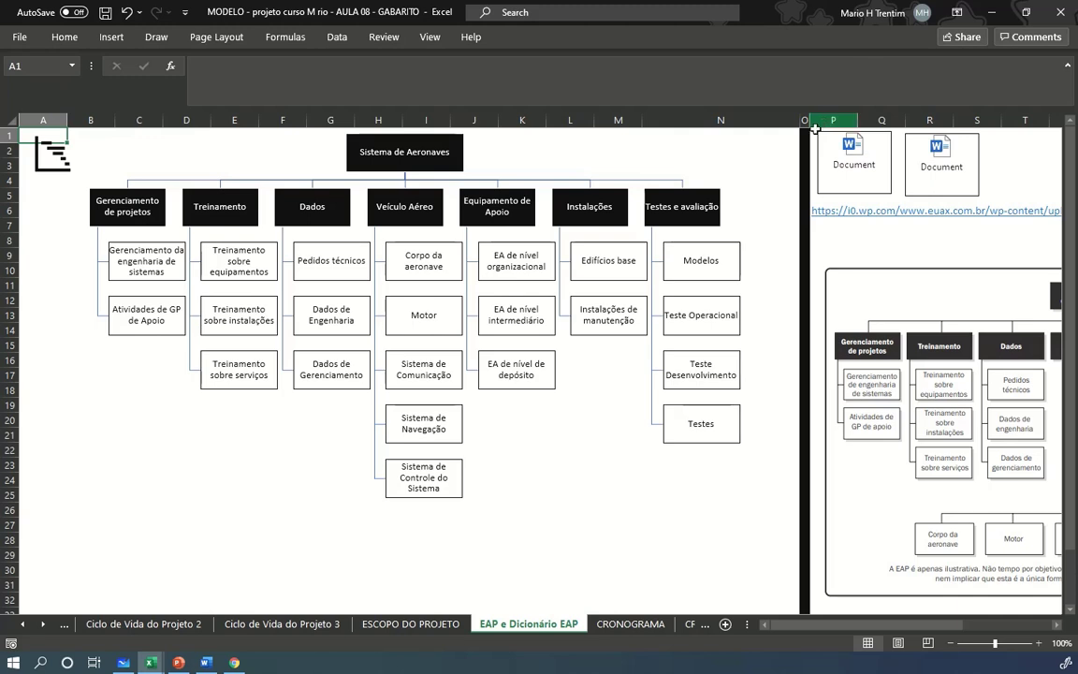
pyautogui.click(805, 184)
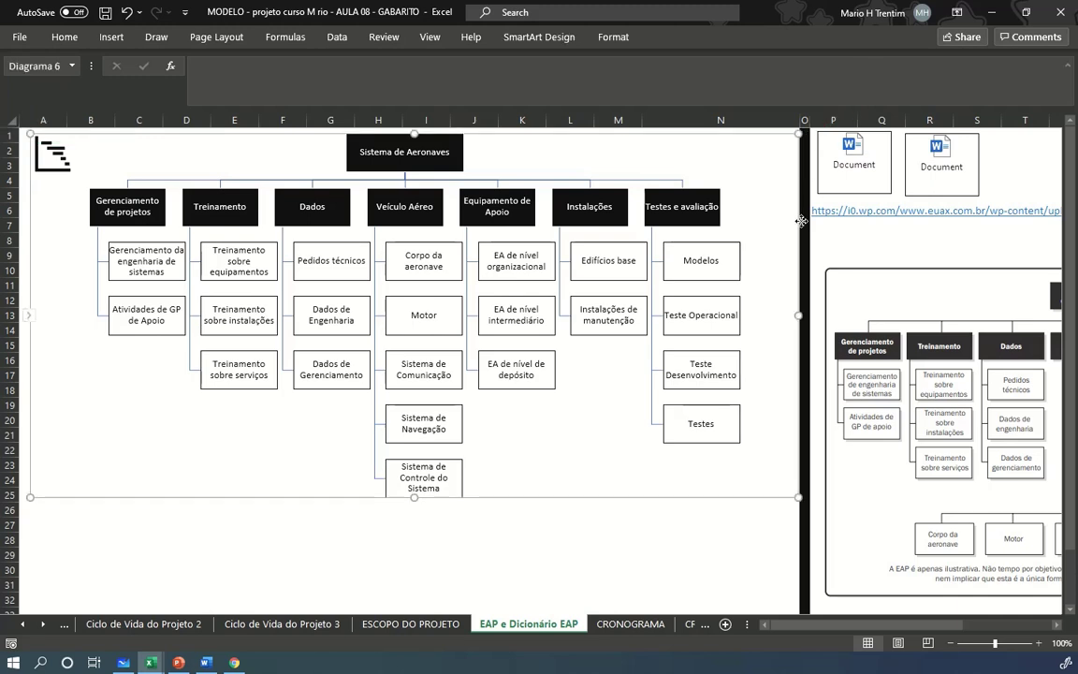
pyautogui.click(809, 266)
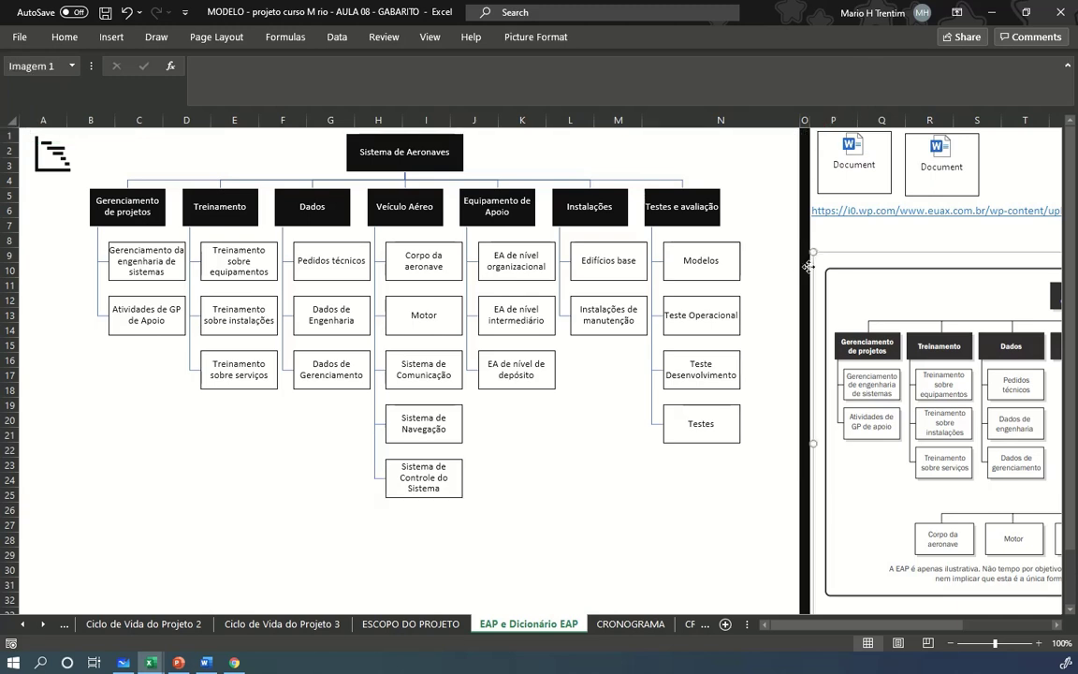
pyautogui.click(805, 602)
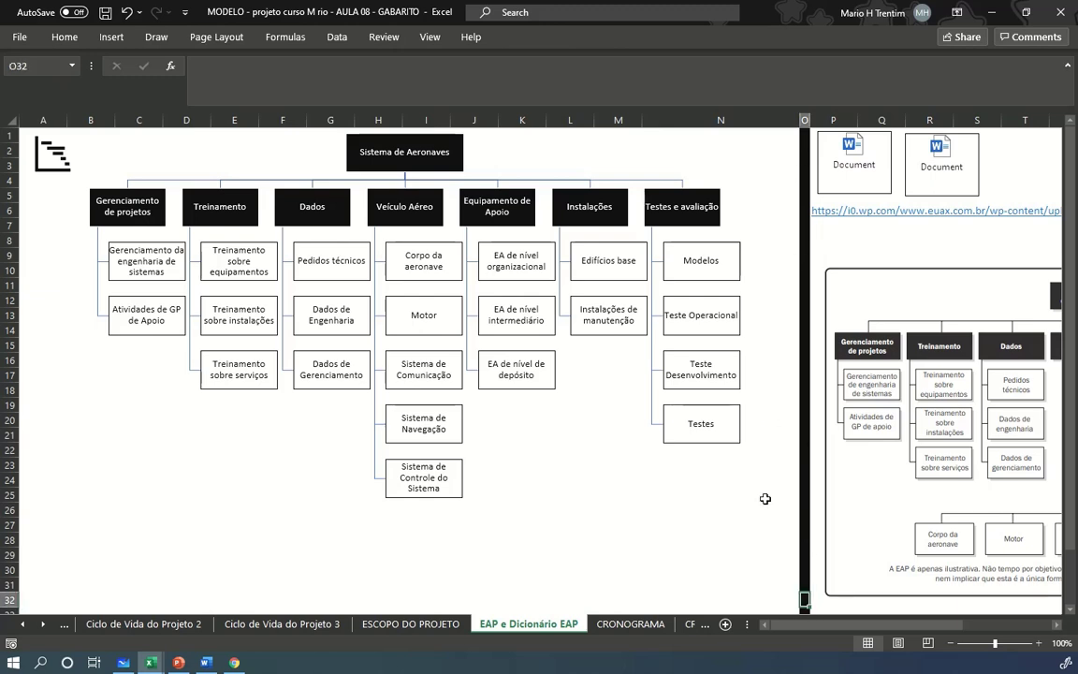
pyautogui.moveTo(853, 624); pyautogui.dragTo(917, 624)
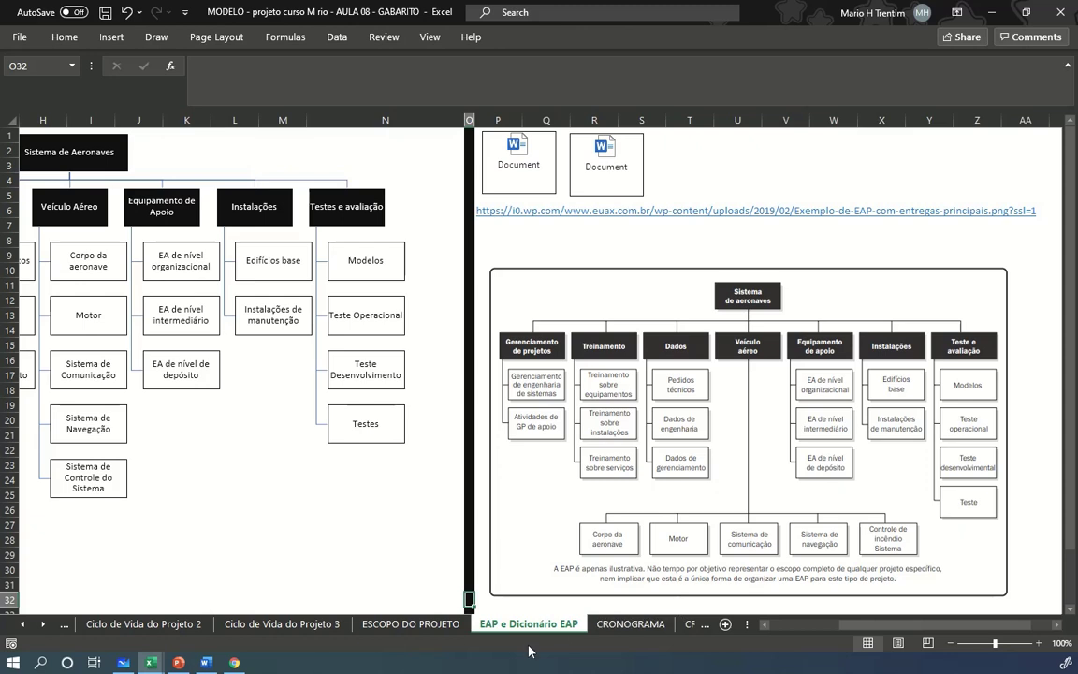
# Go through the CRONOGRAMA and CRONOGRAMA - Projeto sheets to the GANTT sheet.
pyautogui.click(603, 627)
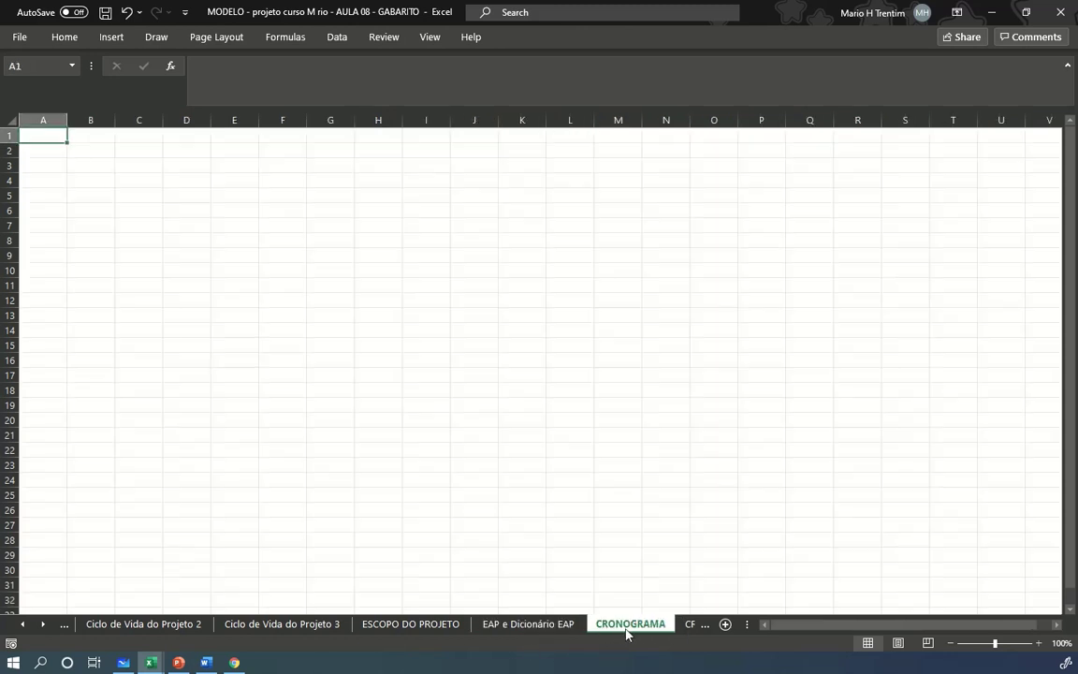
pyautogui.click(689, 626)
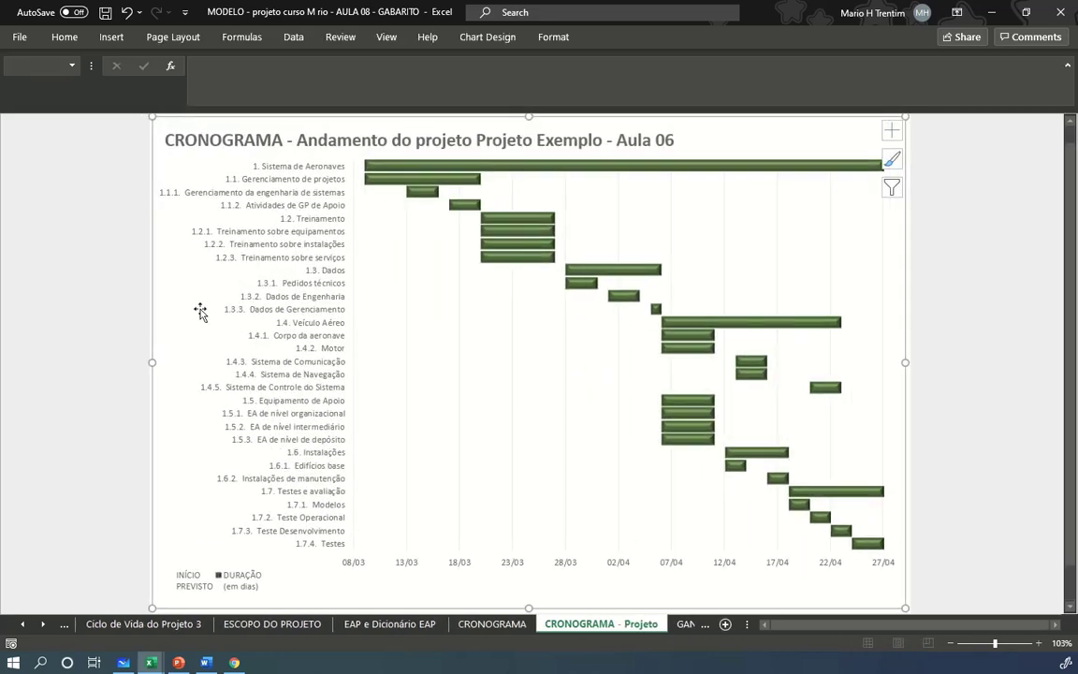
pyautogui.click(686, 624)
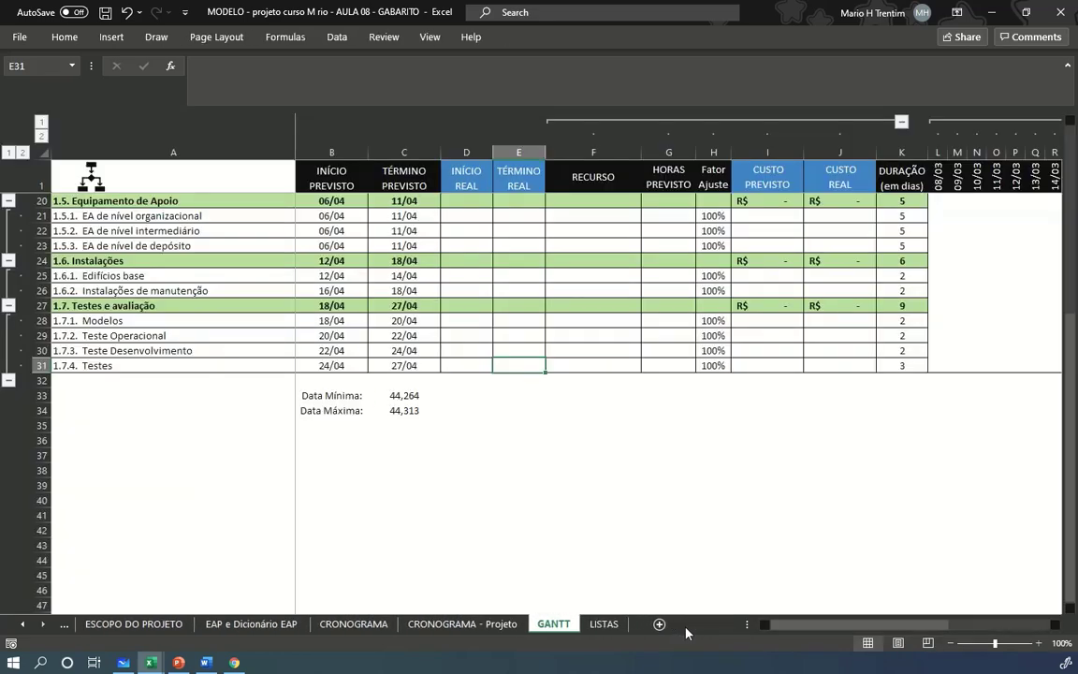
# Highlight the planned start and finish dates, followed by the actual ones, beside the task list on the GANTT sheet.
pyautogui.moveTo(149, 230); pyautogui.dragTo(136, 333)
pyautogui.moveTo(308, 174); pyautogui.dragTo(363, 369)
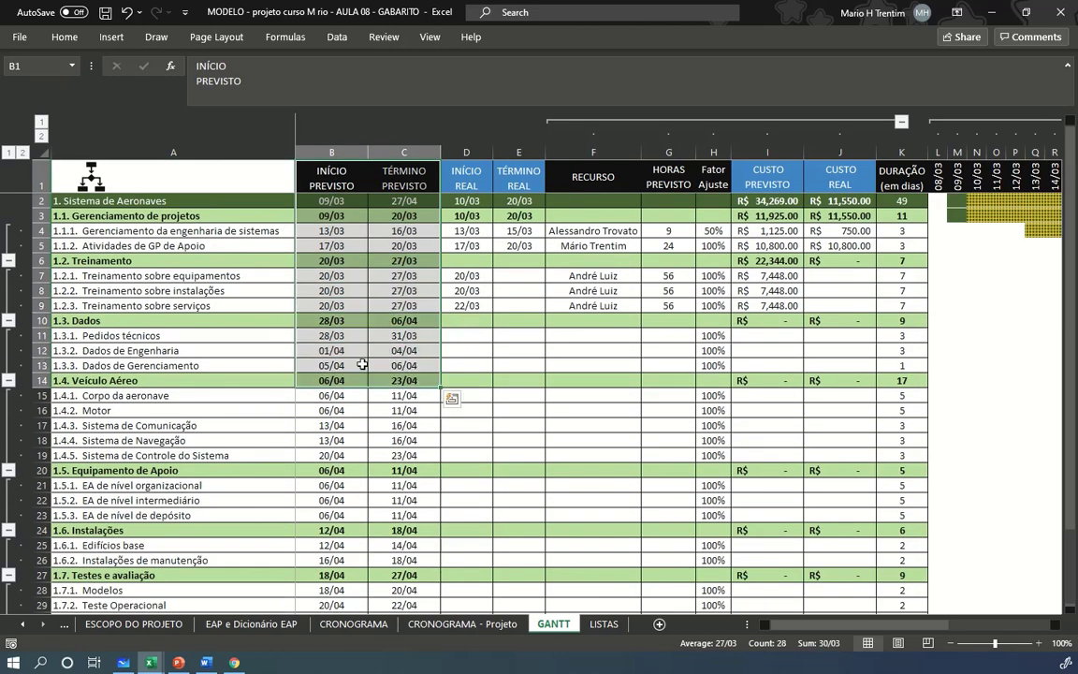
pyautogui.click(363, 365)
pyautogui.moveTo(463, 176); pyautogui.dragTo(513, 323)
# Highlight the planned hours, adjustment factor, planned cost and actual cost columns of the GANTT sheet.
pyautogui.moveTo(852, 625)
pyautogui.mouseDown()
pyautogui.moveTo(976, 624)
pyautogui.moveTo(859, 625)
pyautogui.mouseUp()
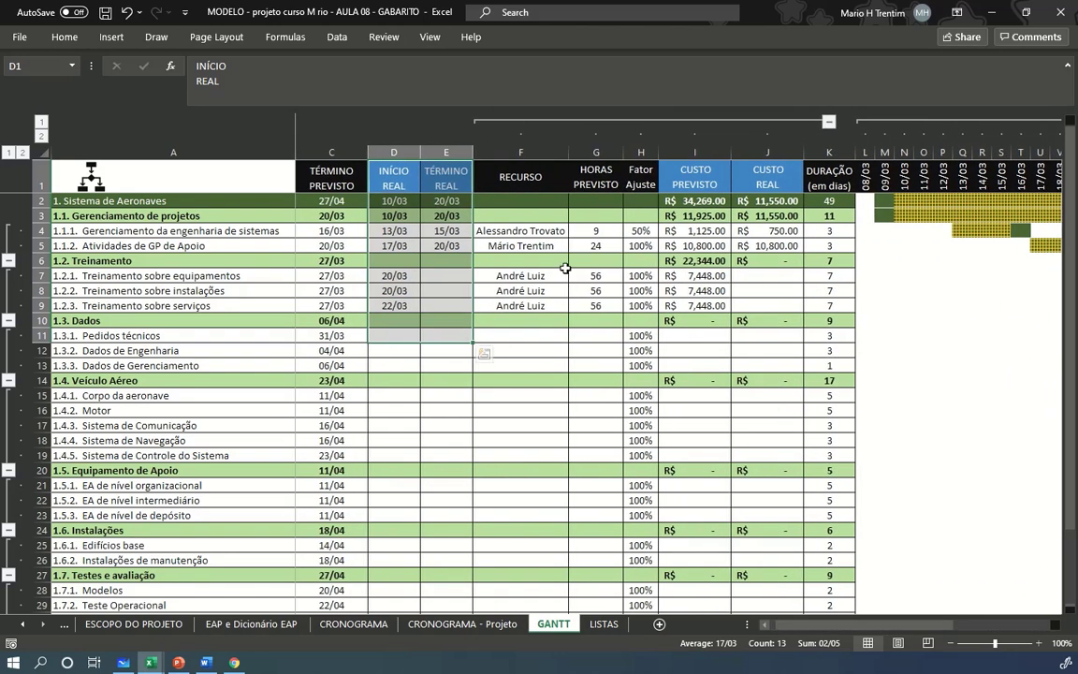
pyautogui.moveTo(590, 215); pyautogui.dragTo(595, 305)
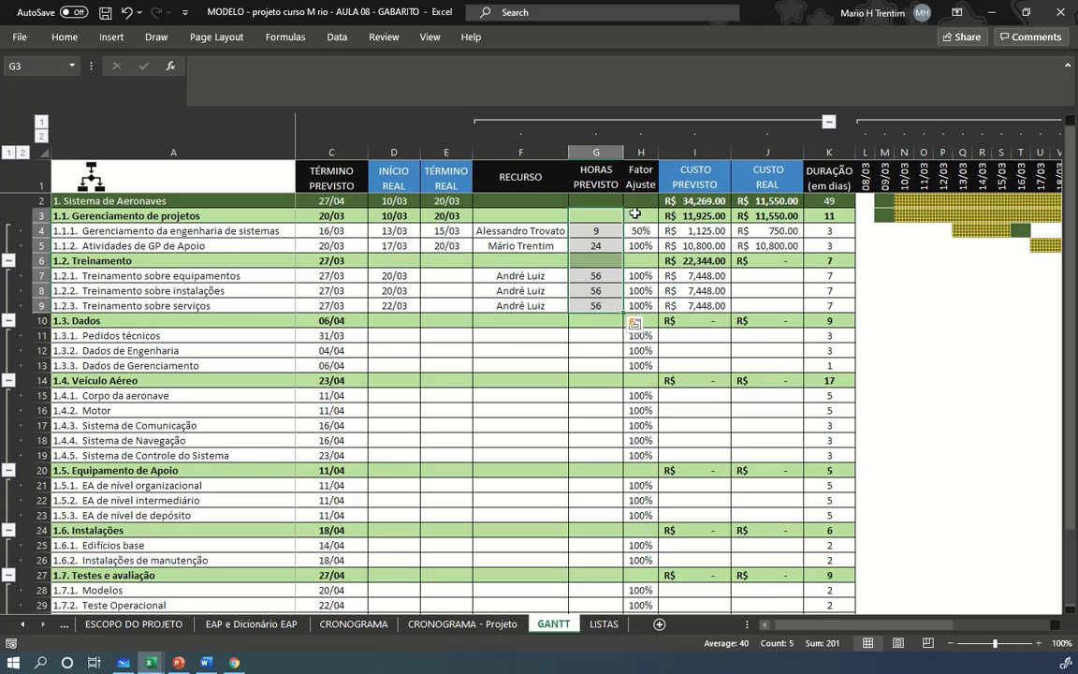
pyautogui.moveTo(635, 213); pyautogui.dragTo(633, 365)
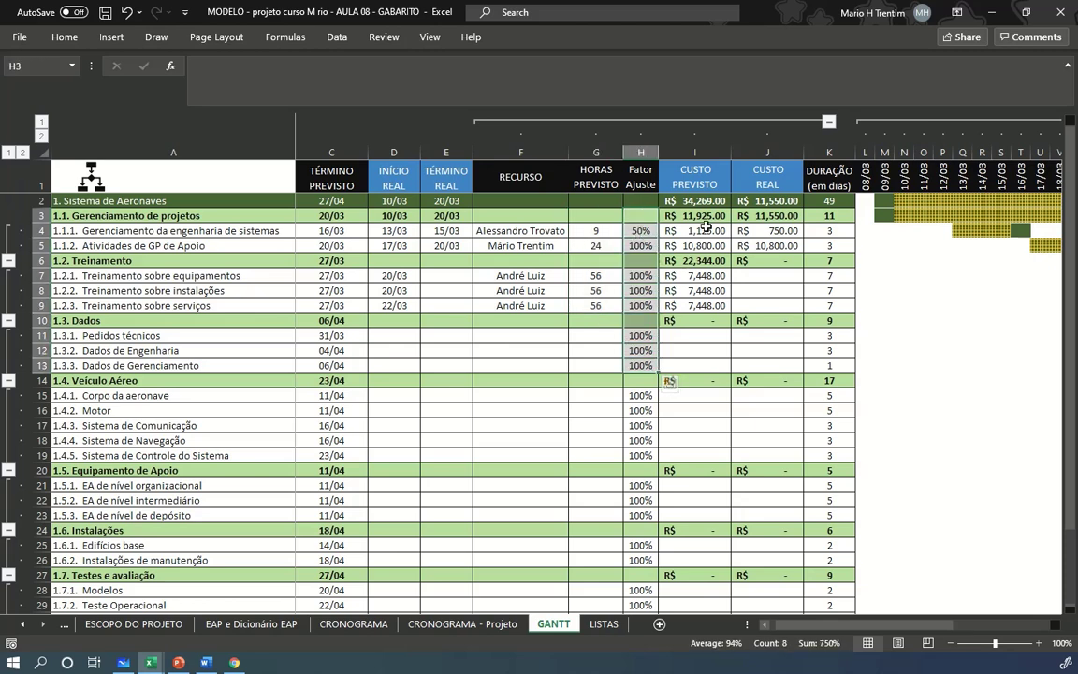
pyautogui.moveTo(699, 215); pyautogui.dragTo(702, 278)
pyautogui.moveTo(765, 213); pyautogui.dragTo(768, 279)
# View the LISTAS sheet and add a new blank sheet after it.
pyautogui.click(603, 623)
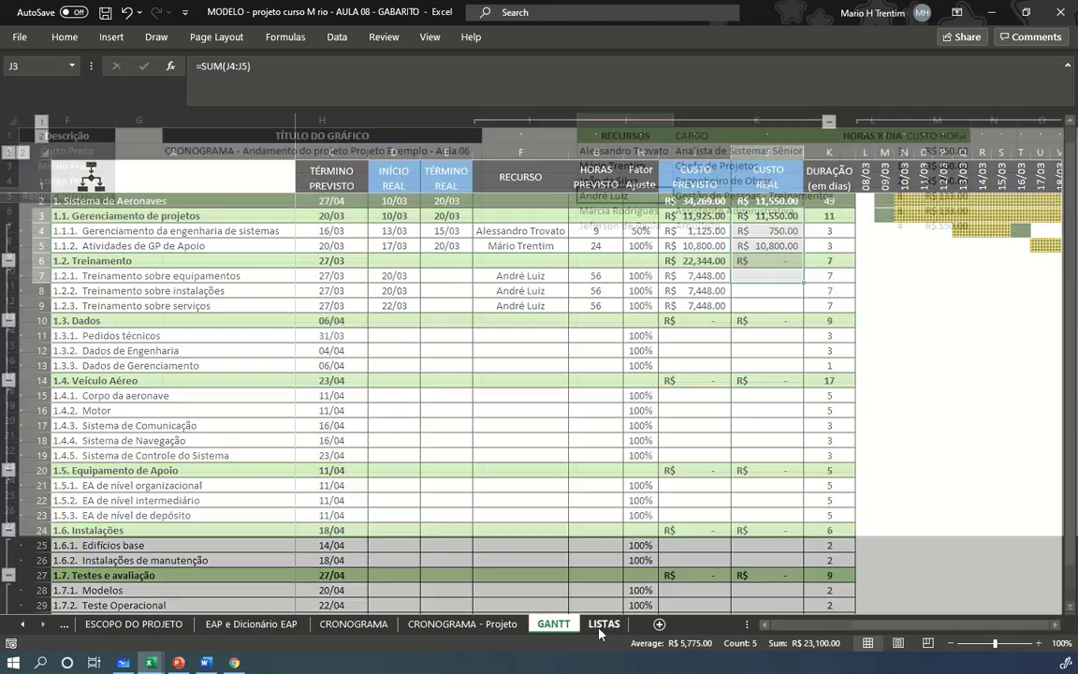
pyautogui.click(661, 625)
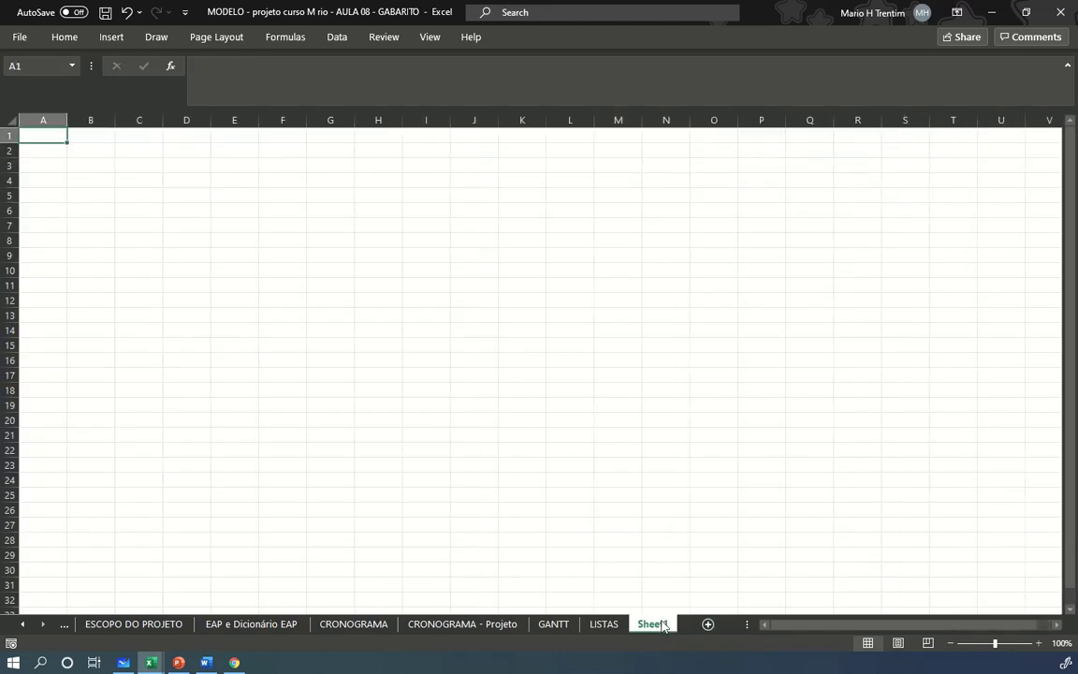
# Rename the new blank sheet STATUS REPORT and highlight the range A1:M17 on it.
pyautogui.doubleClick(653, 624)
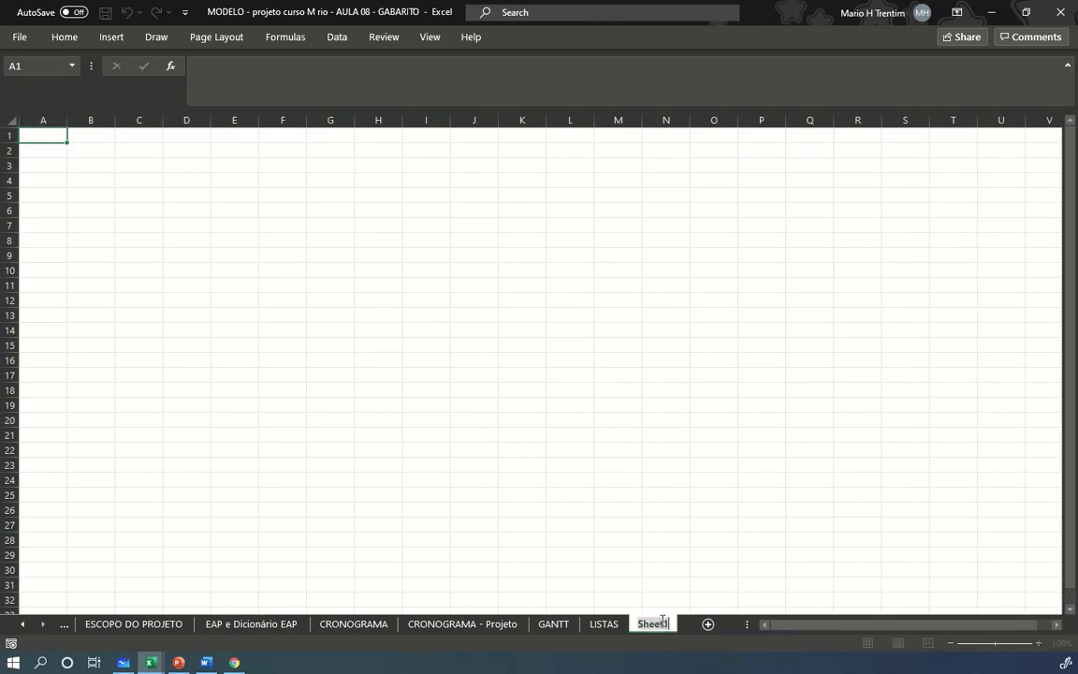
pyautogui.write('STATUS RE')
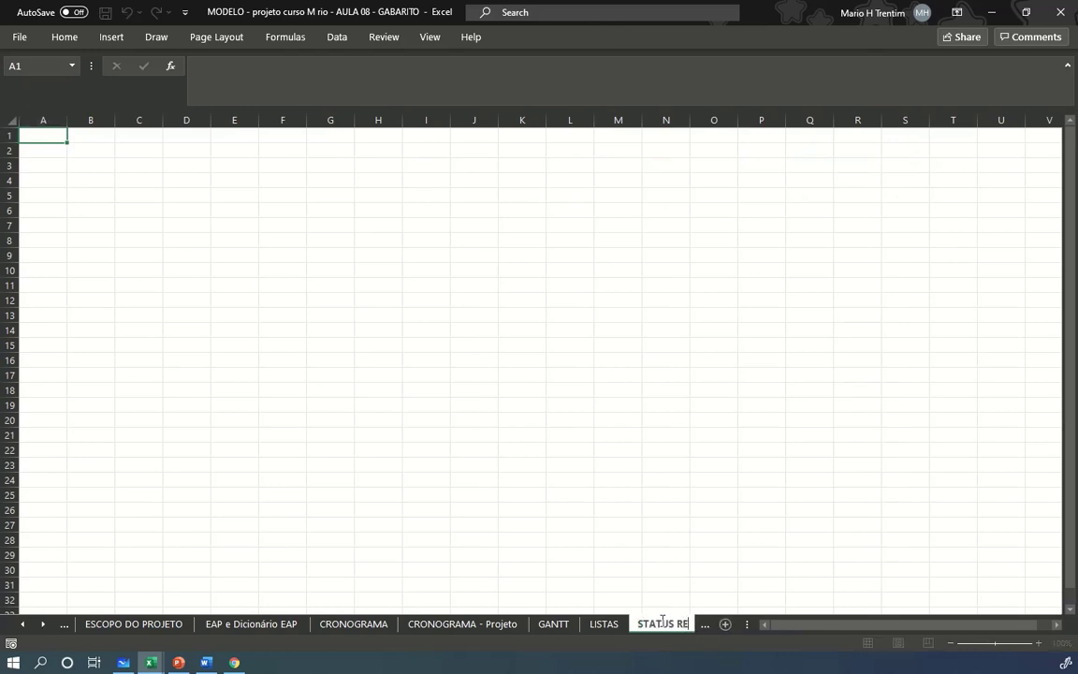
pyautogui.write('PORT')
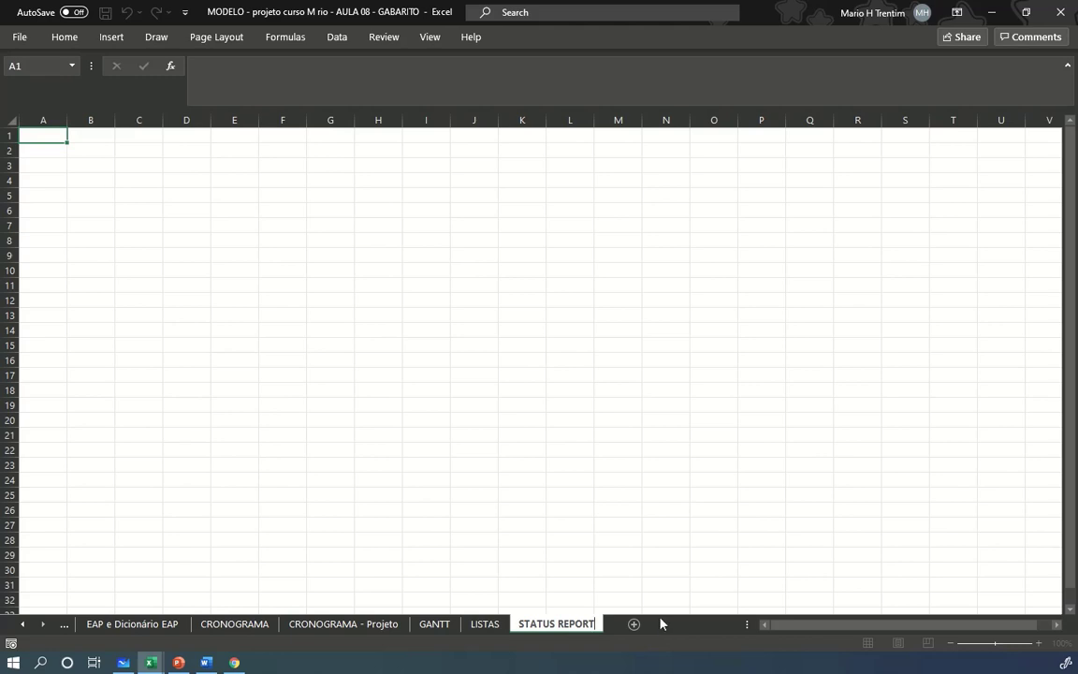
pyautogui.click(635, 584)
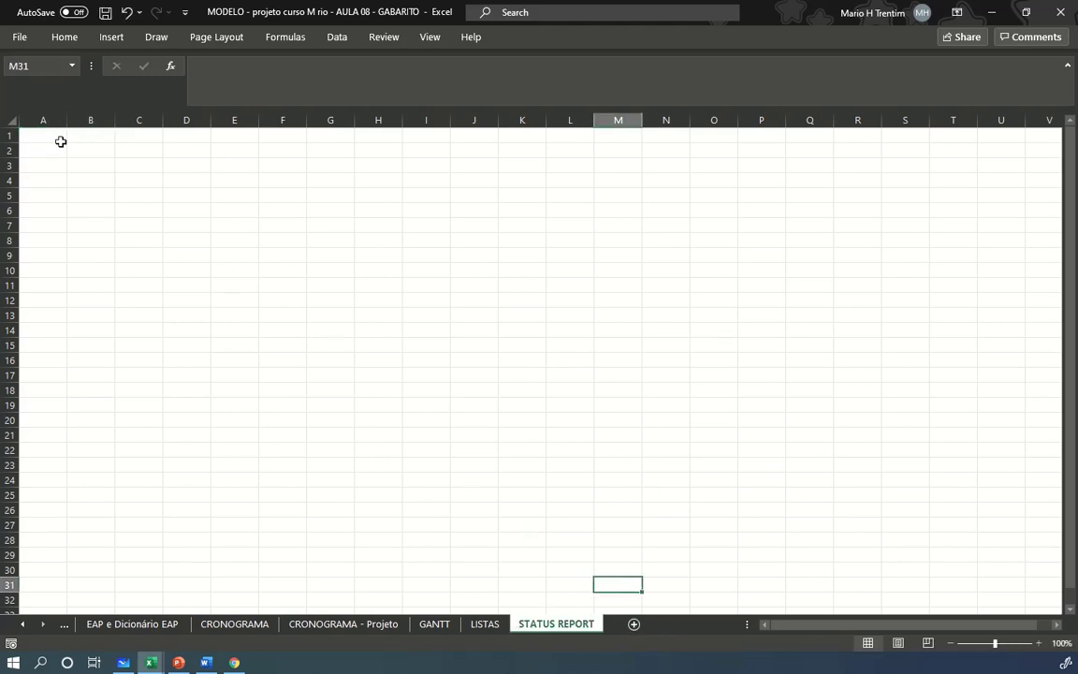
pyautogui.moveTo(56, 137); pyautogui.dragTo(620, 375)
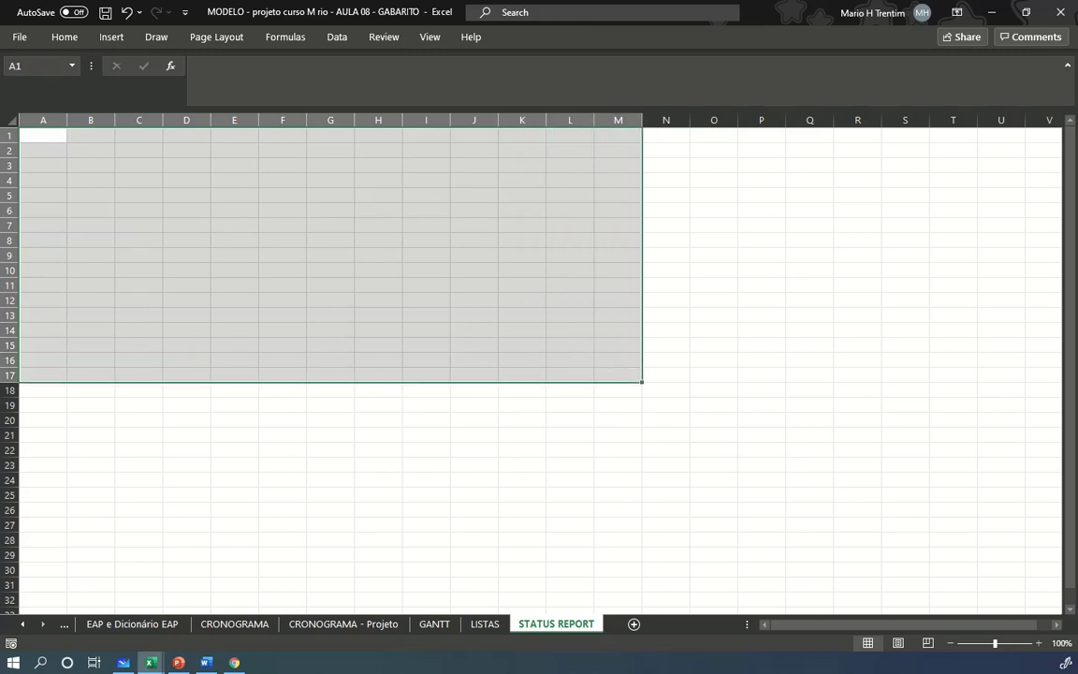
# Switch to the Project_Templates workbook and look through its Minicharter, Stoplight, Budget, CBA, Risks and Issues sheets.
pyautogui.hotkey('alt', 'Tab')
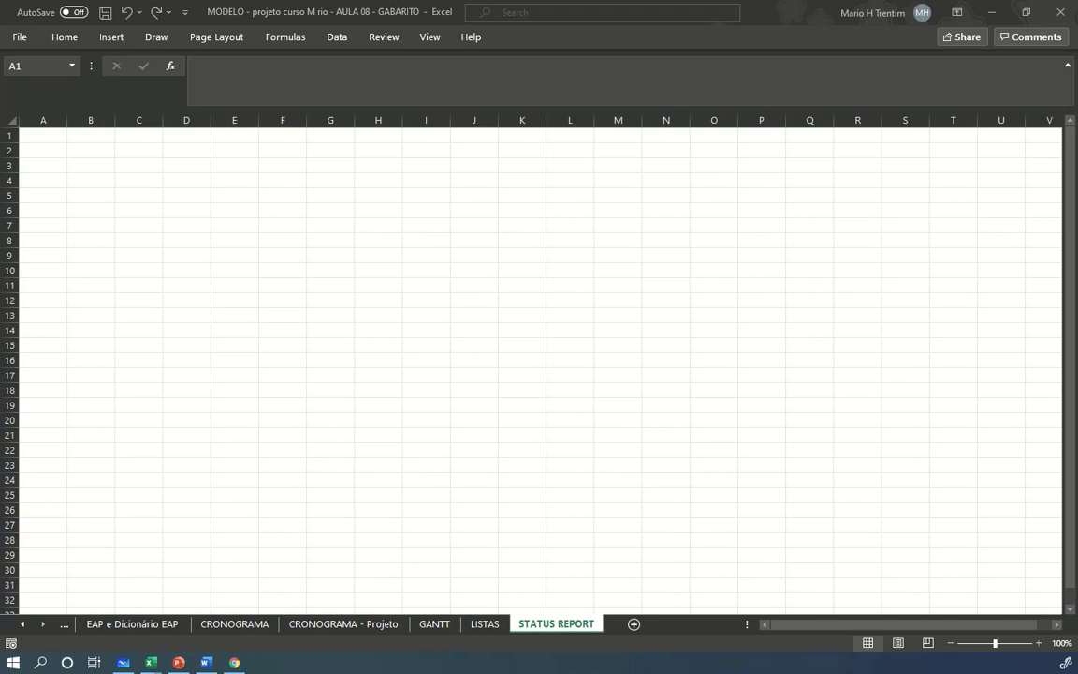
pyautogui.hotkey('alt', 'Tab')
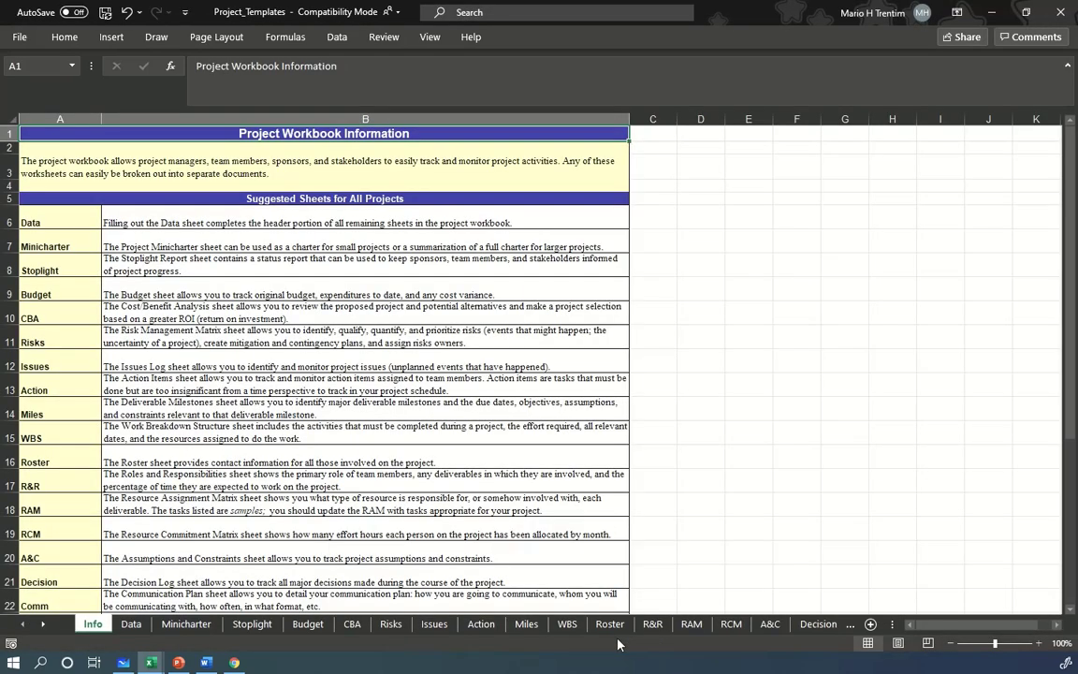
pyautogui.click(184, 624)
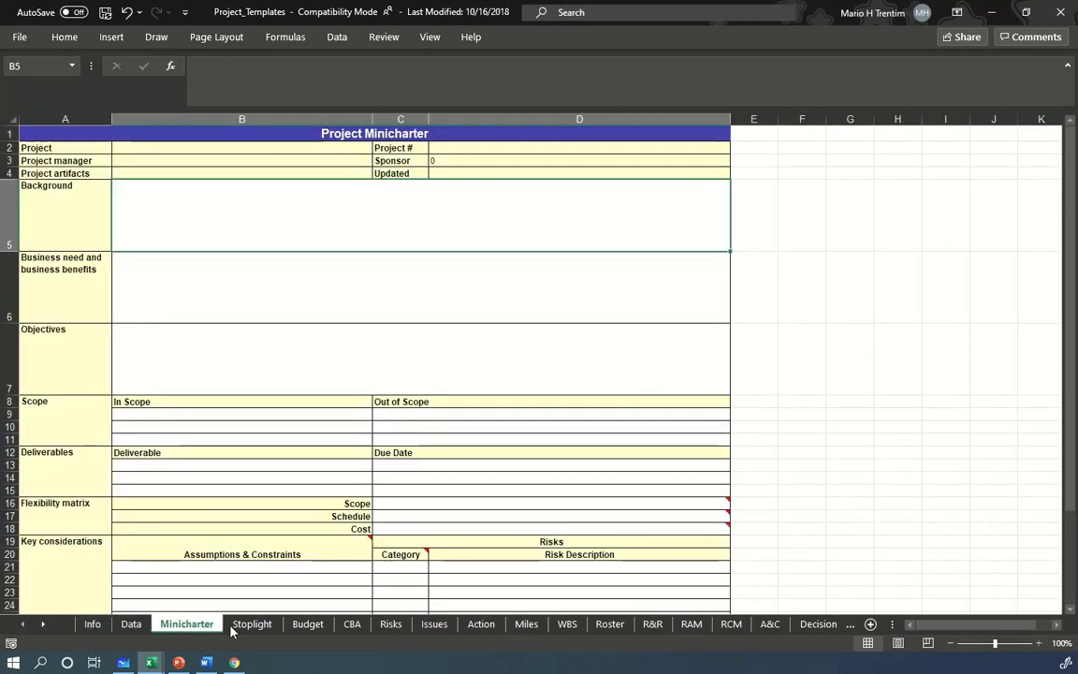
pyautogui.click(262, 629)
pyautogui.click(308, 623)
pyautogui.click(352, 623)
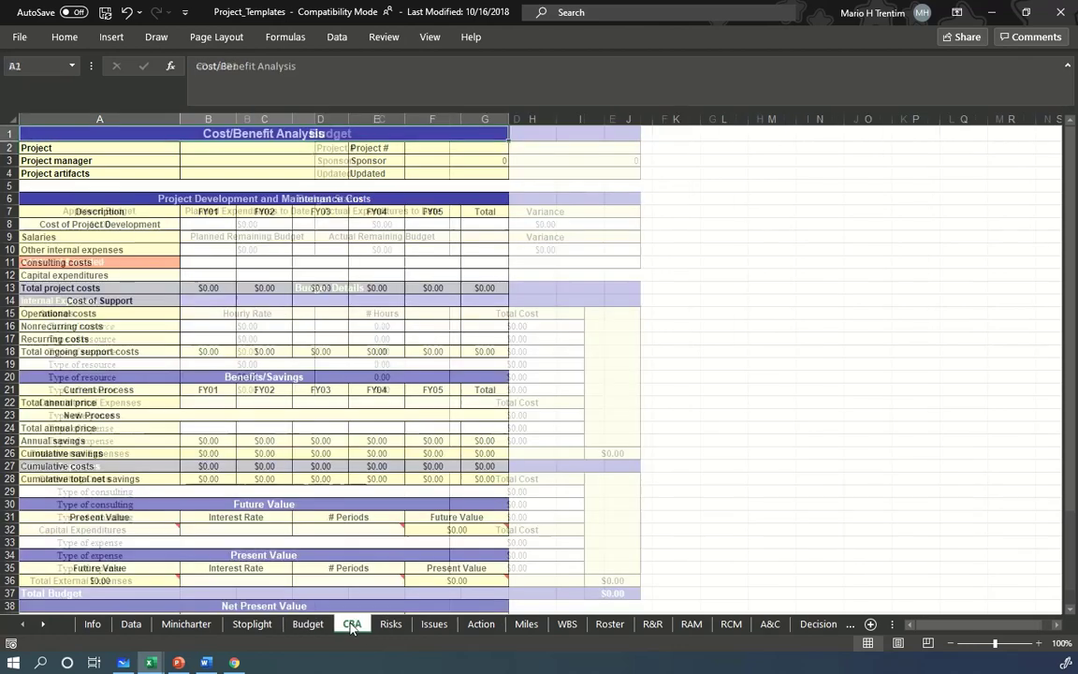
pyautogui.click(408, 625)
pyautogui.click(434, 624)
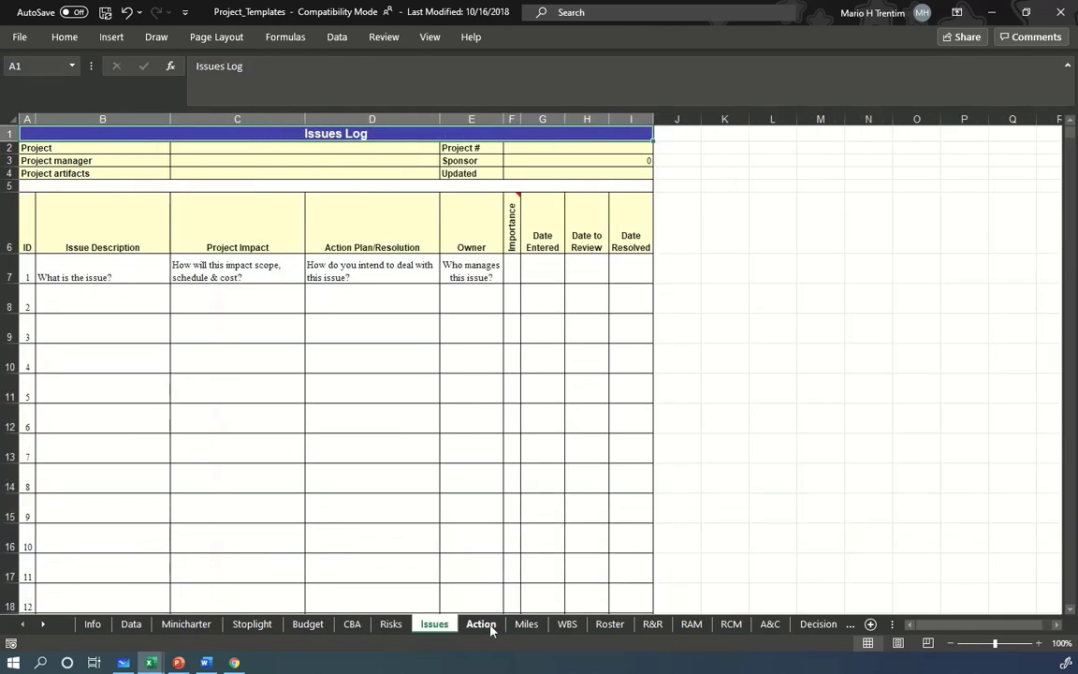
# Look through the Action, Miles, WBS, Roster, R&R, RAM and RCM template sheets and return to the MODELO project workbook.
pyautogui.click(483, 624)
pyautogui.click(529, 625)
pyautogui.click(567, 624)
pyautogui.click(609, 624)
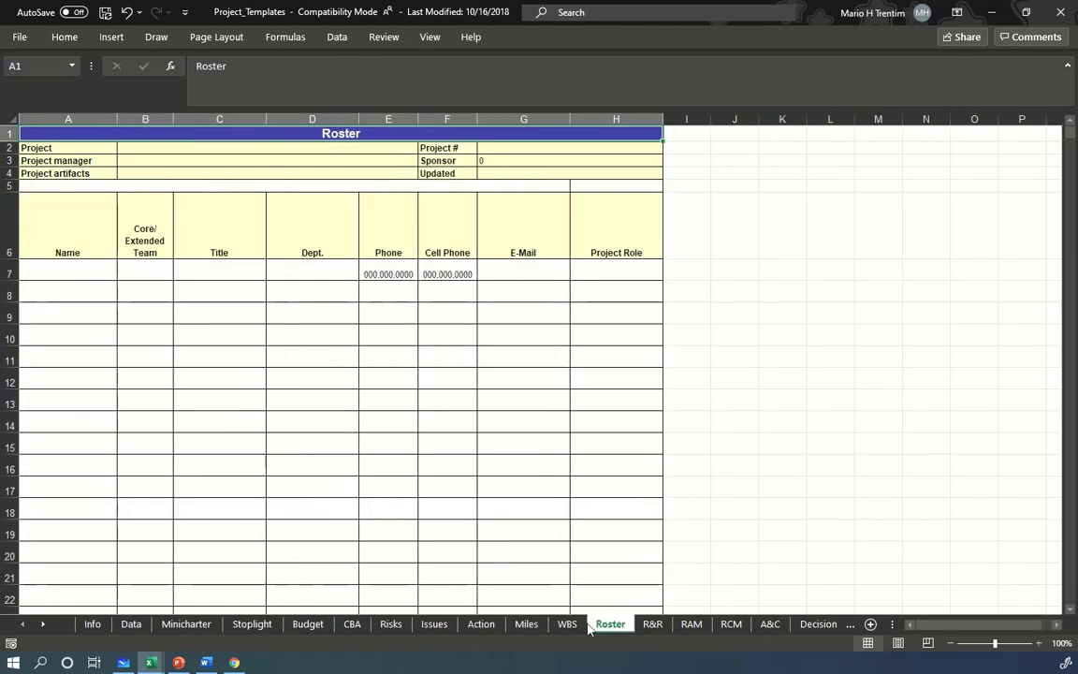
pyautogui.click(567, 627)
pyautogui.click(609, 624)
pyautogui.click(652, 624)
pyautogui.click(692, 624)
pyautogui.click(731, 624)
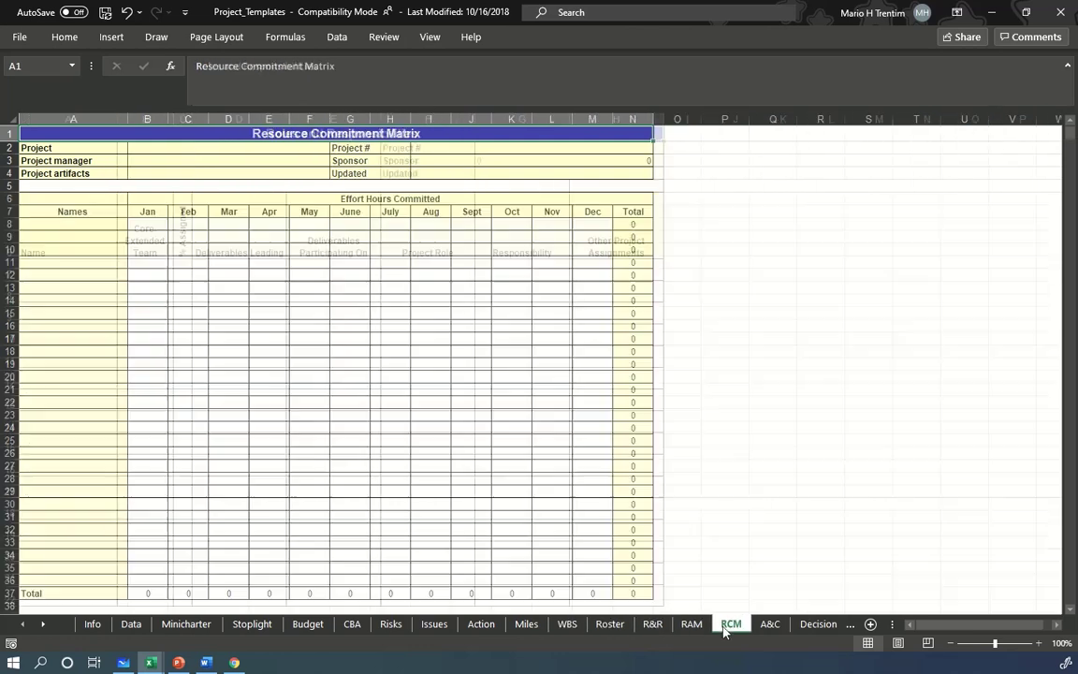
pyautogui.click(991, 13)
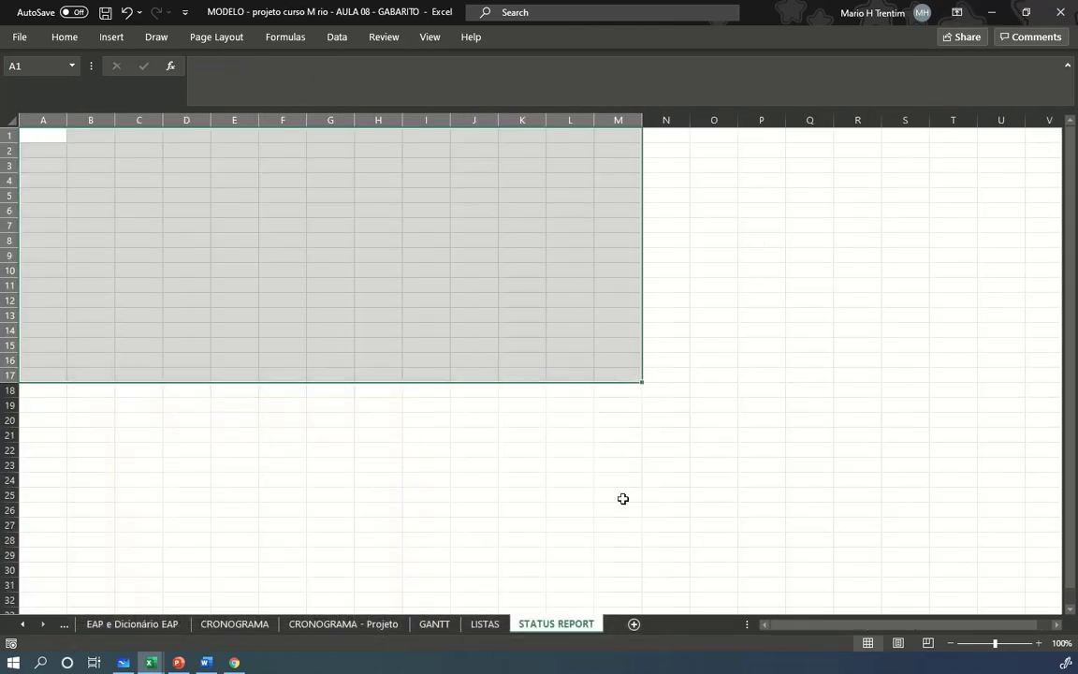
# Add a sheet after STATUS REPORT and name it LIÇÕES APRENDIDAS.
pyautogui.click(634, 624)
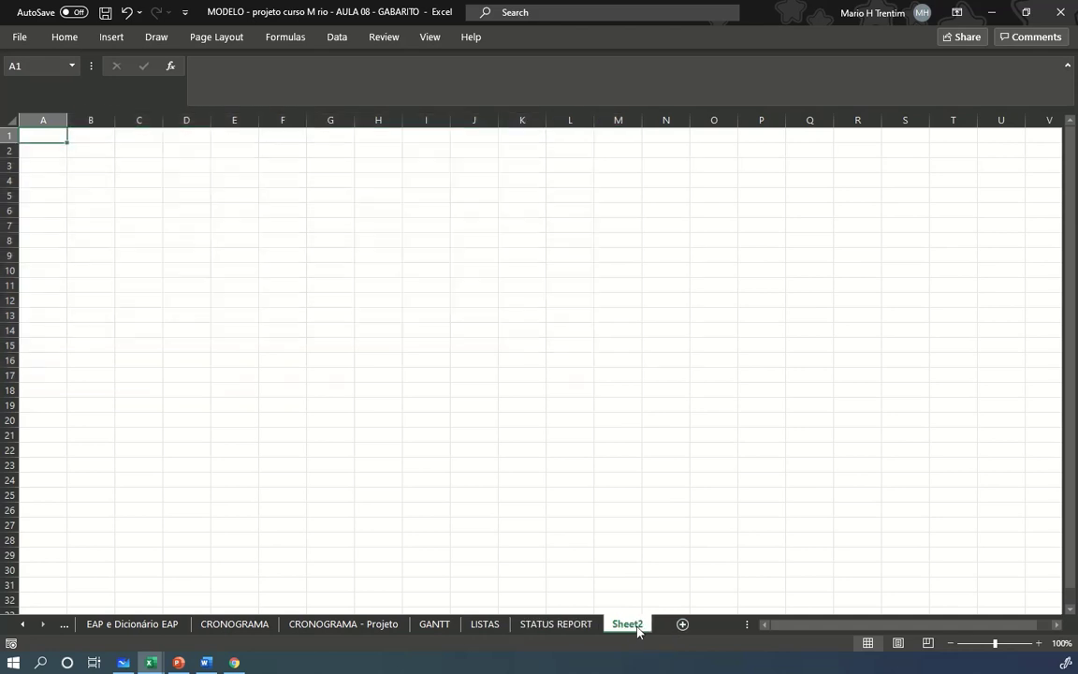
pyautogui.doubleClick(639, 624)
pyautogui.write('LI')
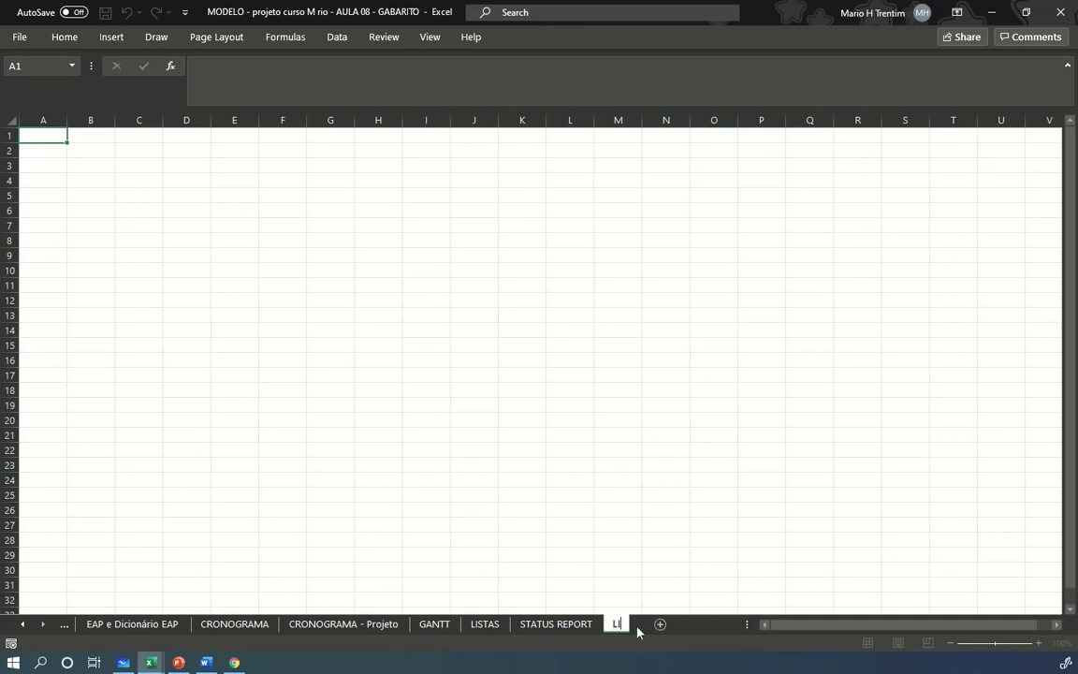
pyautogui.write('ÇÕES APRENDIDAS')
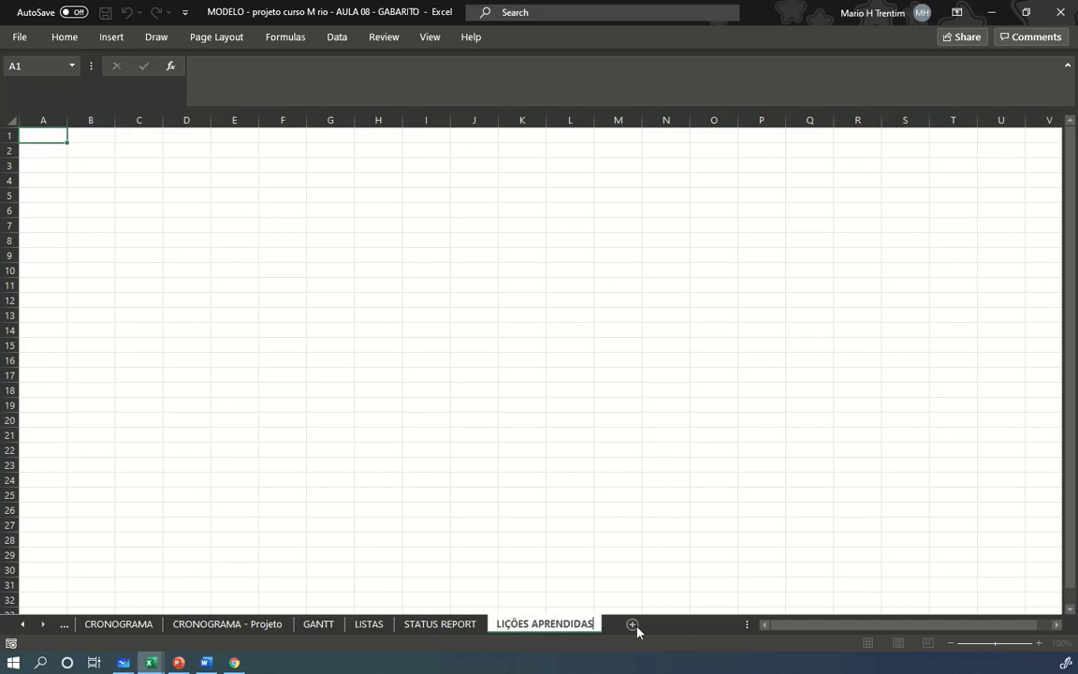
pyautogui.press('Return')
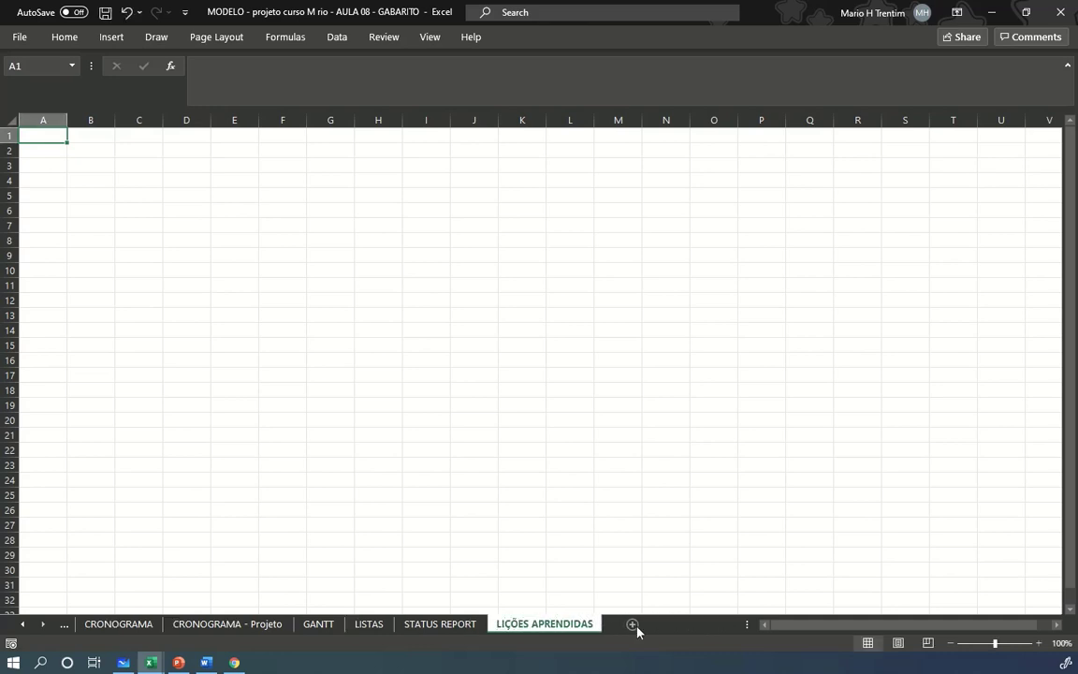
# Add another sheet after LIÇÕES APRENDIDAS and name it ENCERRAMENTO.
pyautogui.click(634, 624)
pyautogui.doubleClick(635, 624)
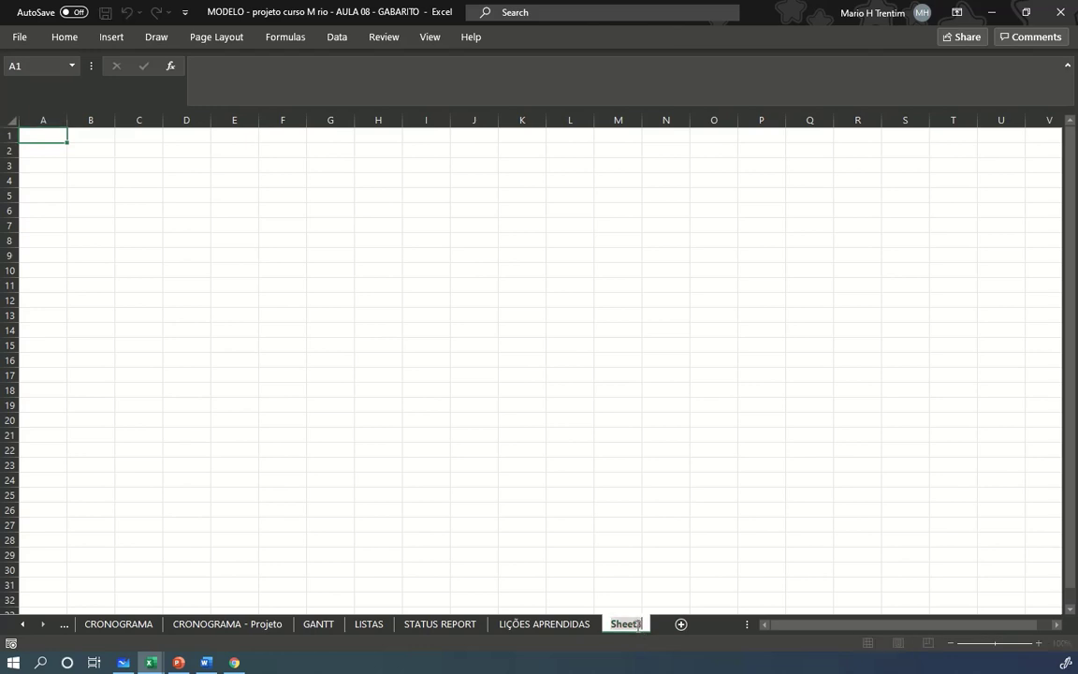
pyautogui.write('ENCERRAMENTO')
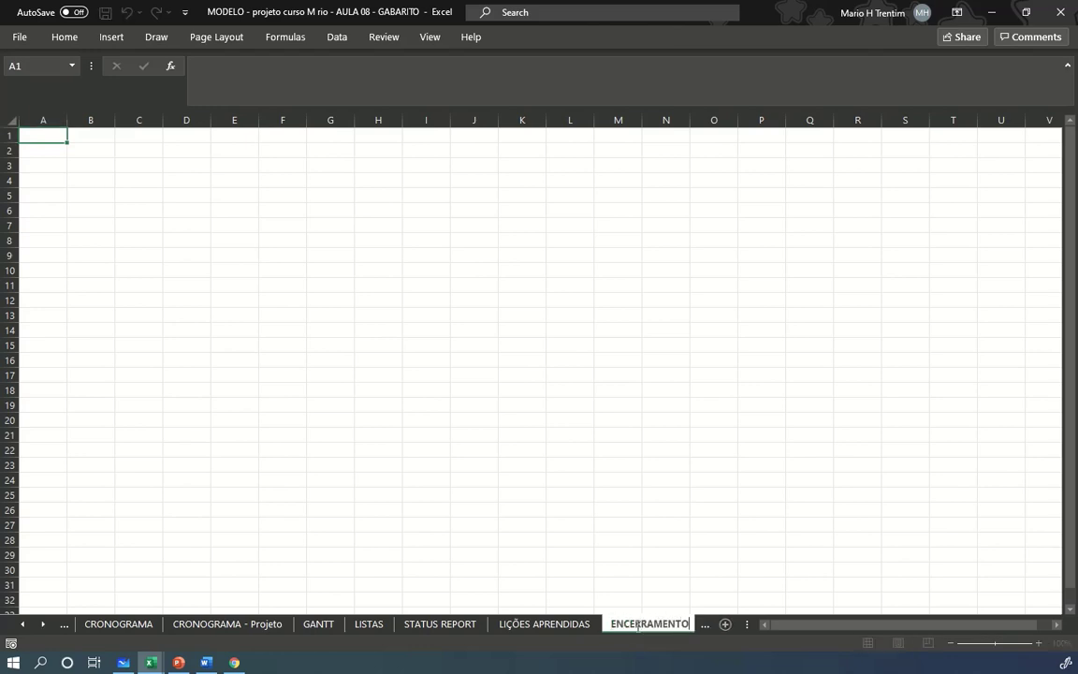
pyautogui.press('Return')
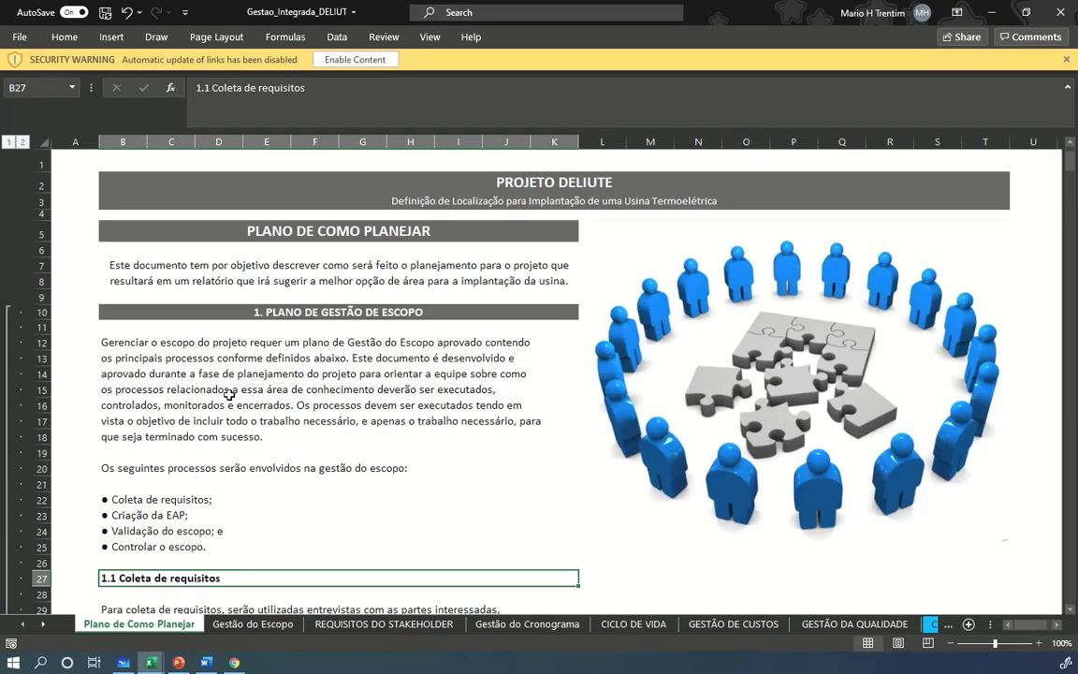
# In the Gestao_Integrada_DELIUT workbook, examine the scope management sheet and look through the stakeholder requirements, schedule, life cycle, cost and quality sheets.
pyautogui.click(252, 624)
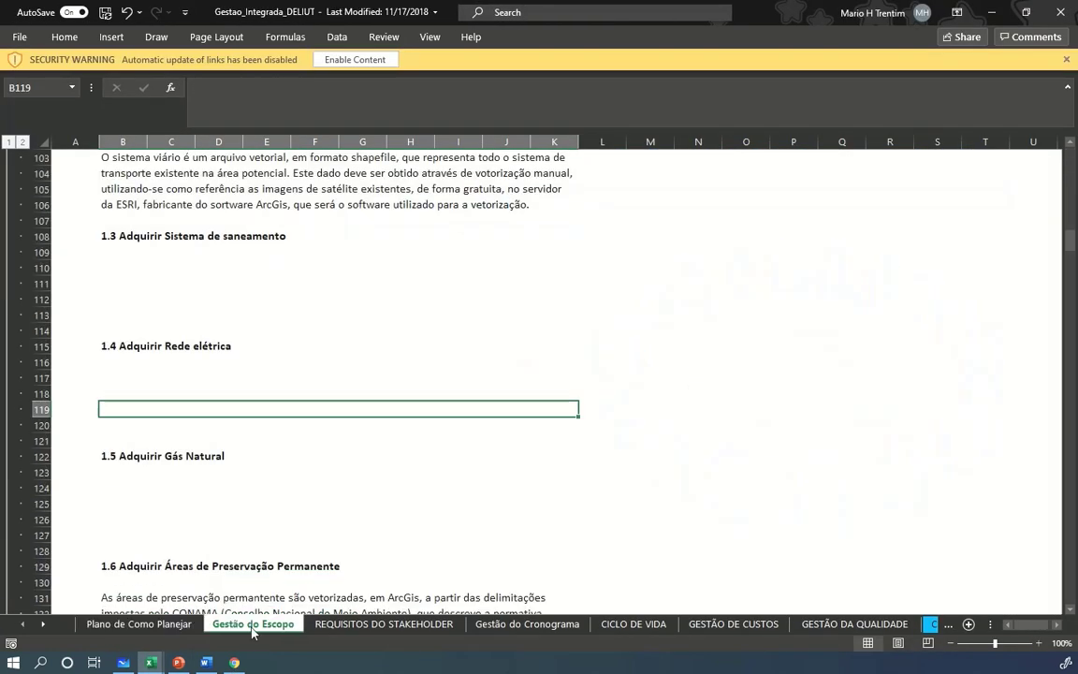
pyautogui.scroll(20, 296, 485)
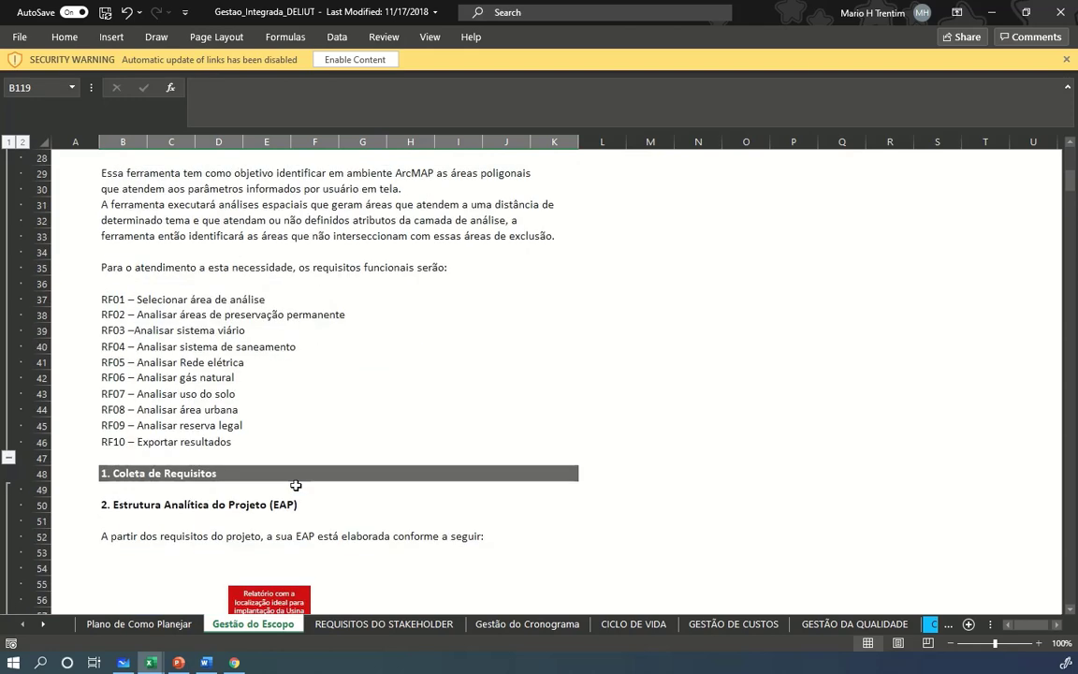
pyautogui.scroll(9, 295, 484)
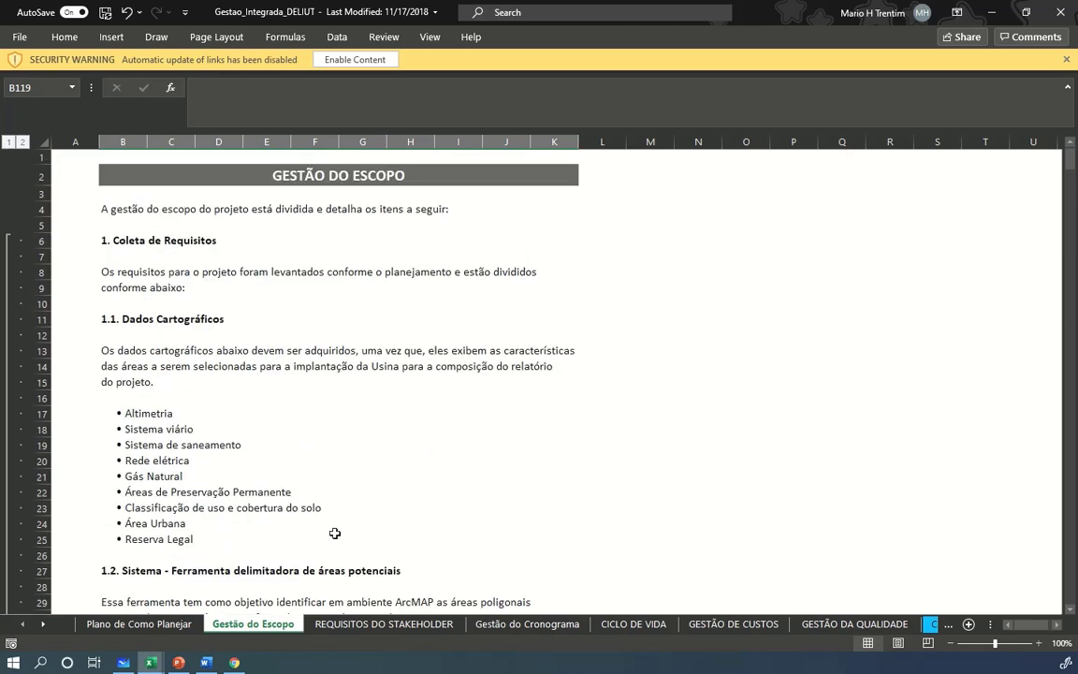
pyautogui.click(337, 625)
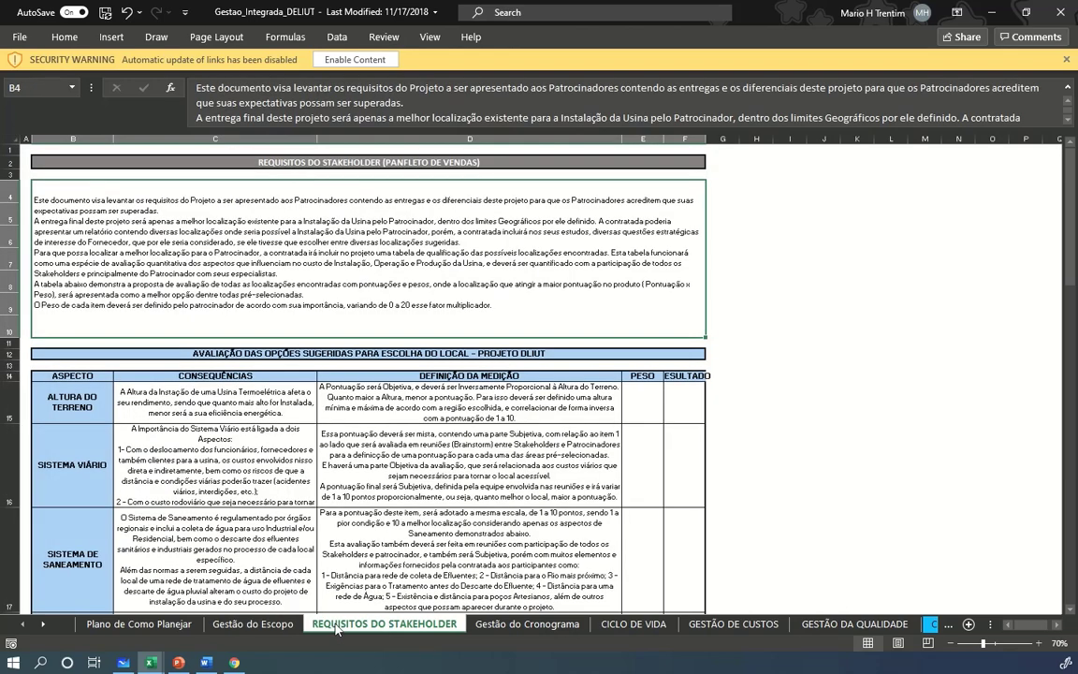
pyautogui.click(487, 625)
pyautogui.click(616, 625)
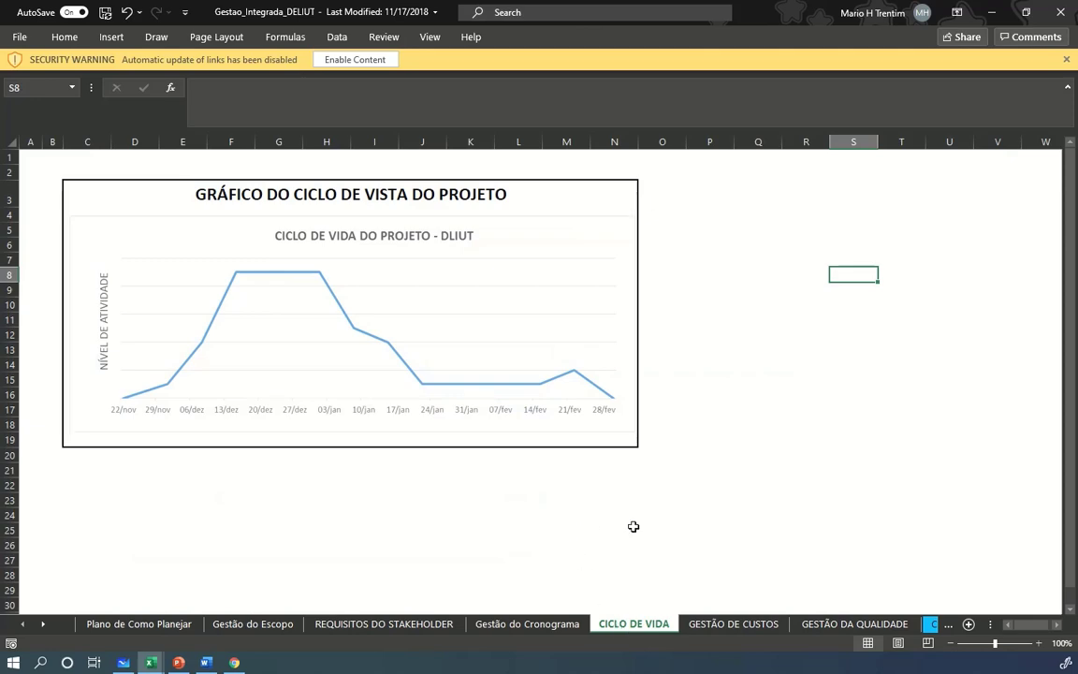
pyautogui.click(756, 627)
pyautogui.click(812, 626)
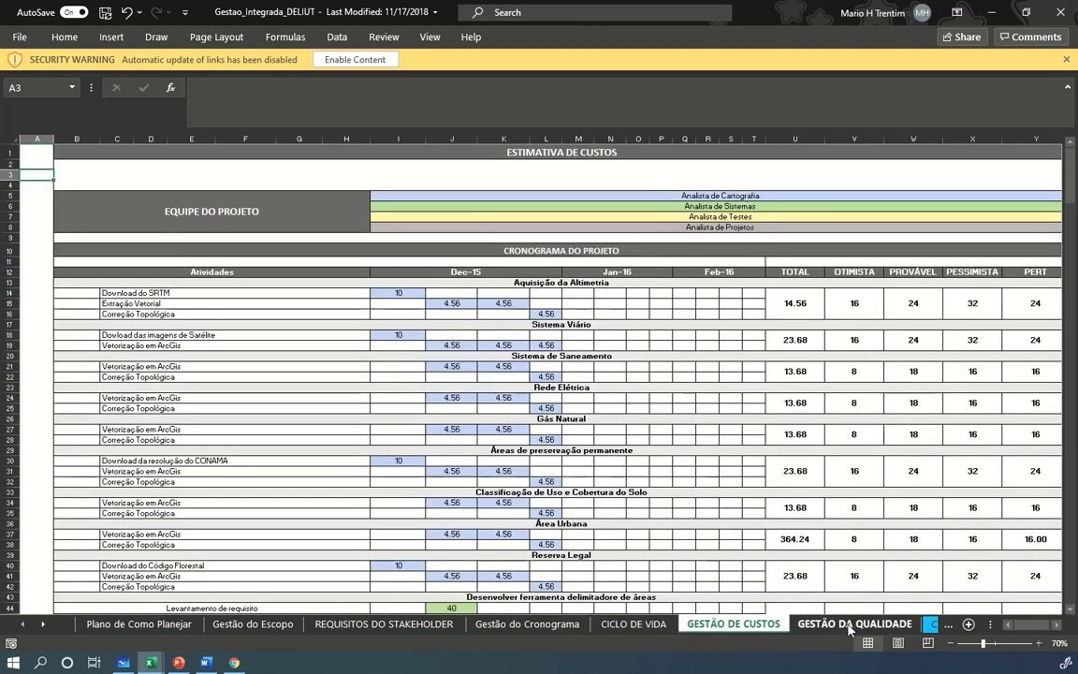
# Go through the CHECKLIST DE CQ, GESTÃO DE RH and GESTÃO DA COMUNICAÇÃO sheets to the GESTÃO DE RISCO sheet.
pyautogui.click(922, 624)
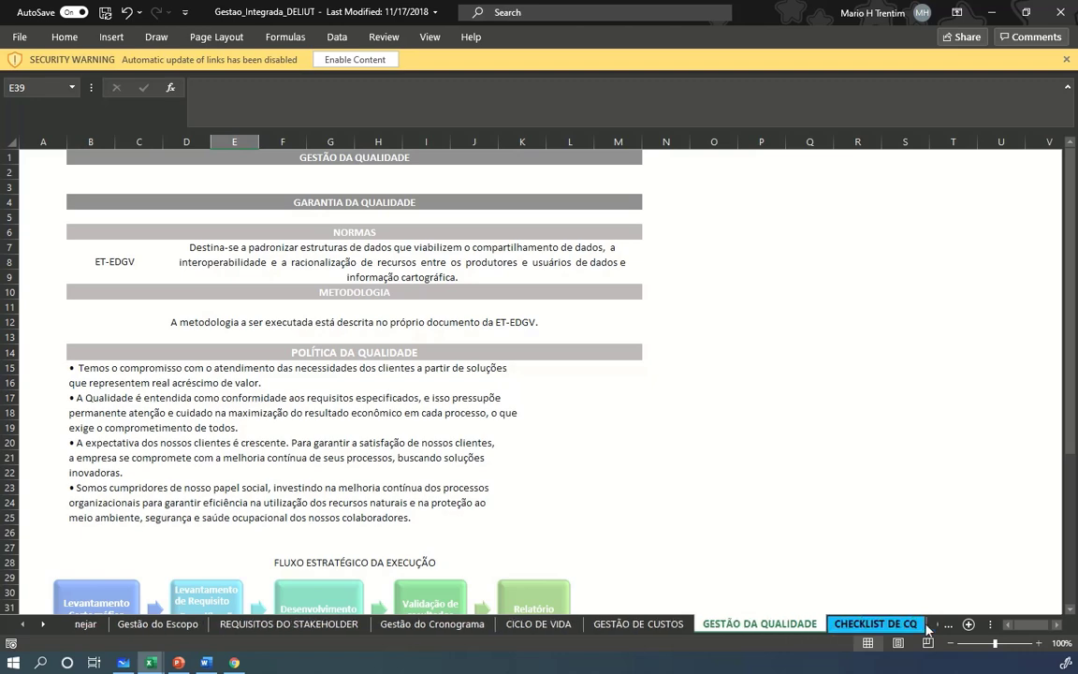
pyautogui.click(921, 624)
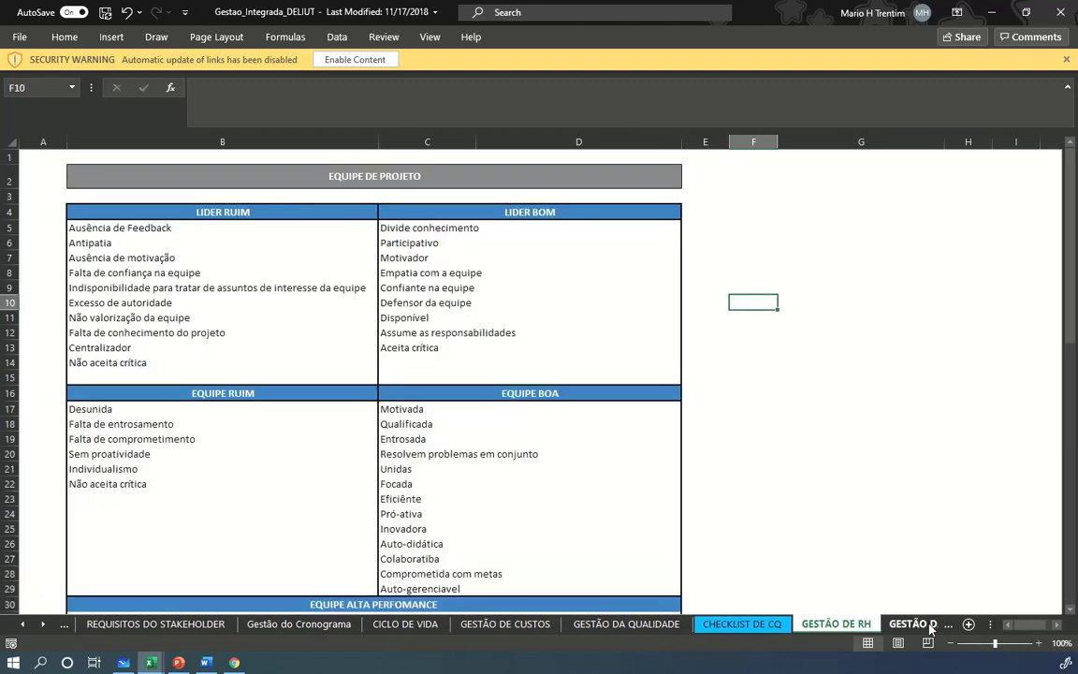
pyautogui.click(919, 625)
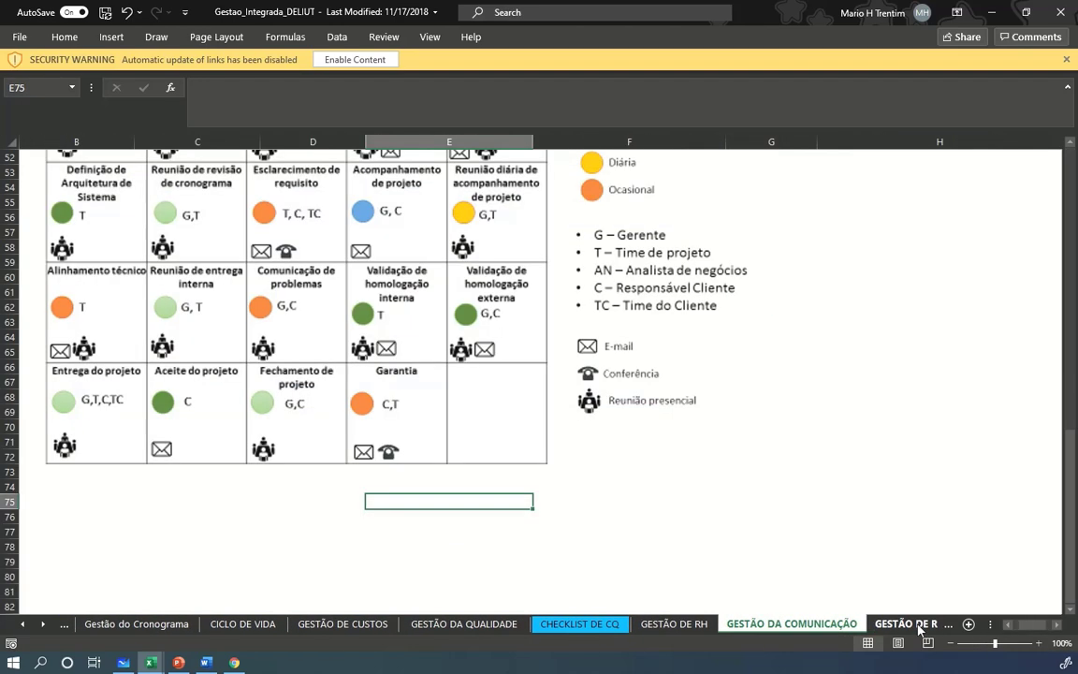
pyautogui.click(919, 624)
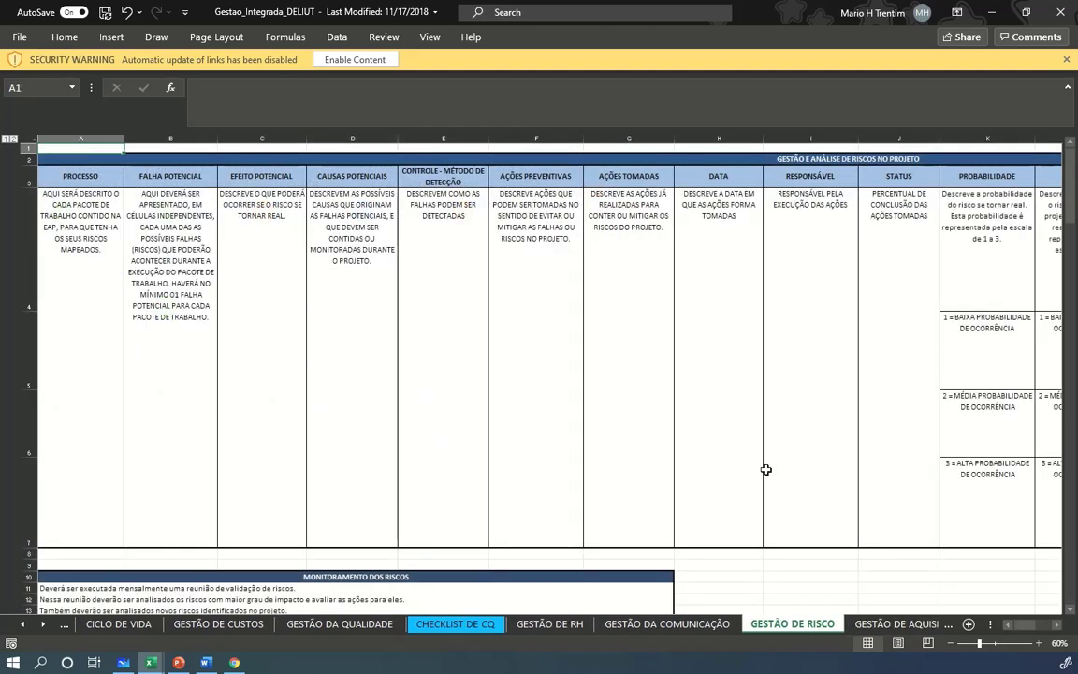
# Examine the risk analysis table, risk monitoring, SWOT analysis and EAR/EAP diagram on the GESTÃO DE RISCO sheet.
pyautogui.scroll(-1, 766, 469)
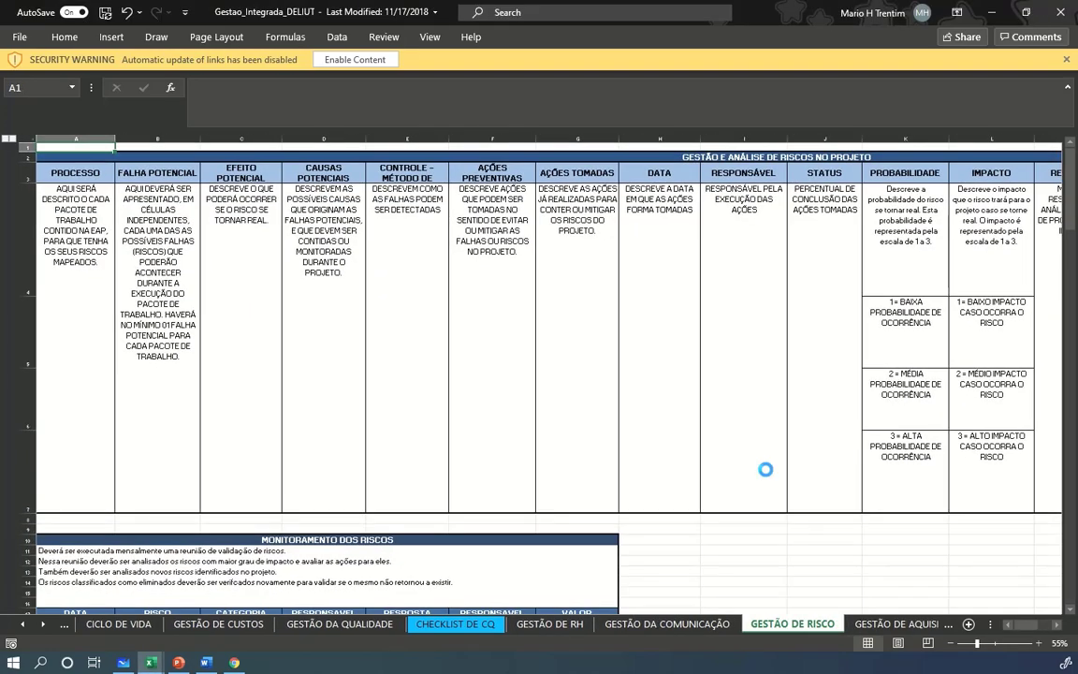
pyautogui.scroll(-3, 765, 469)
pyautogui.scroll(3, 765, 469)
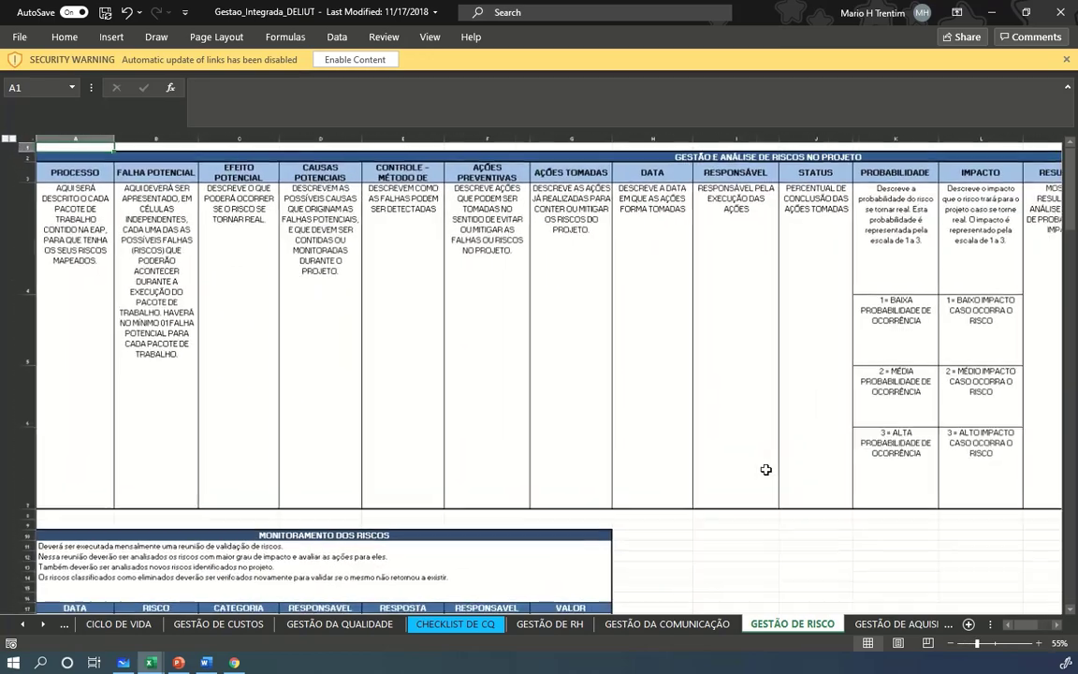
pyautogui.scroll(-4, 765, 469)
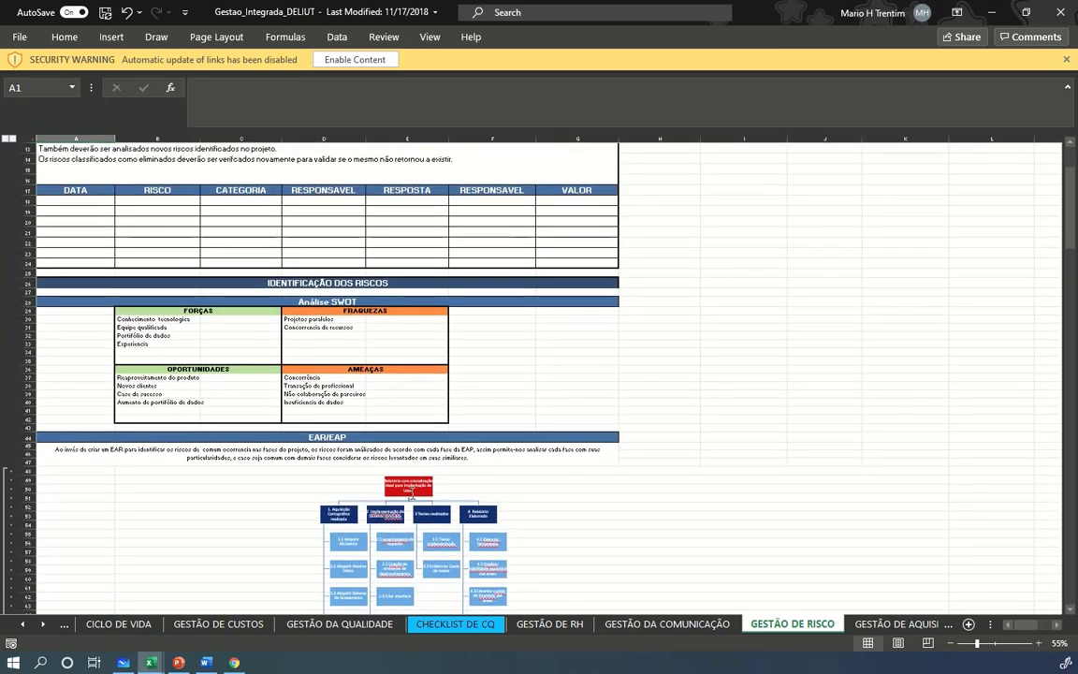
pyautogui.scroll(3, 457, 474)
pyautogui.scroll(-6, 458, 471)
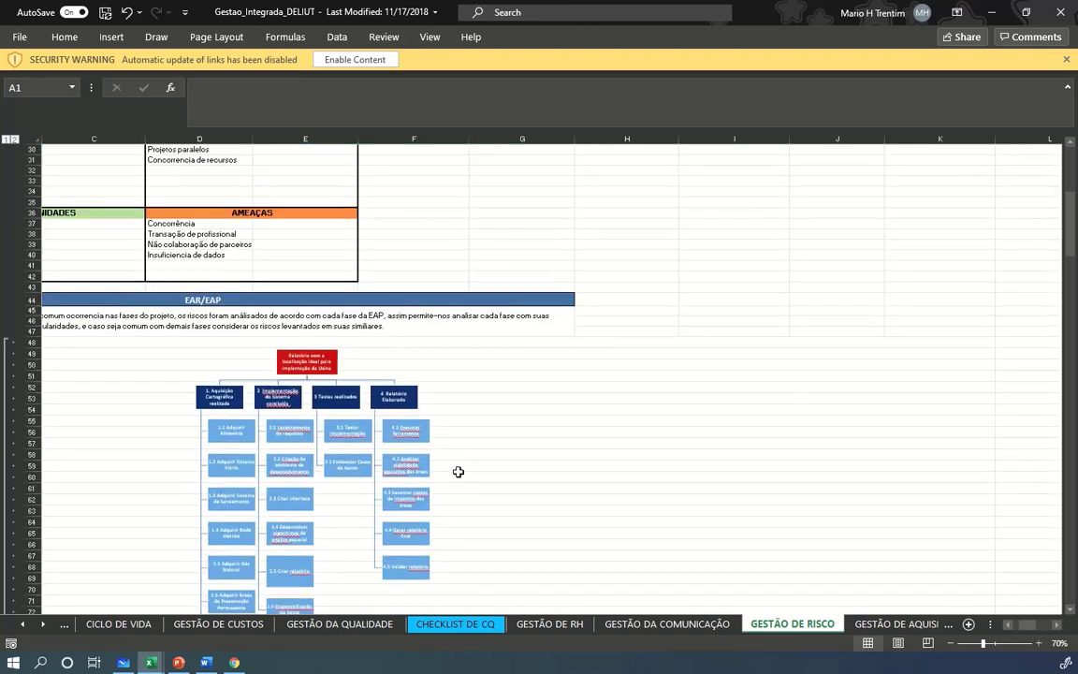
pyautogui.scroll(3, 245, 489)
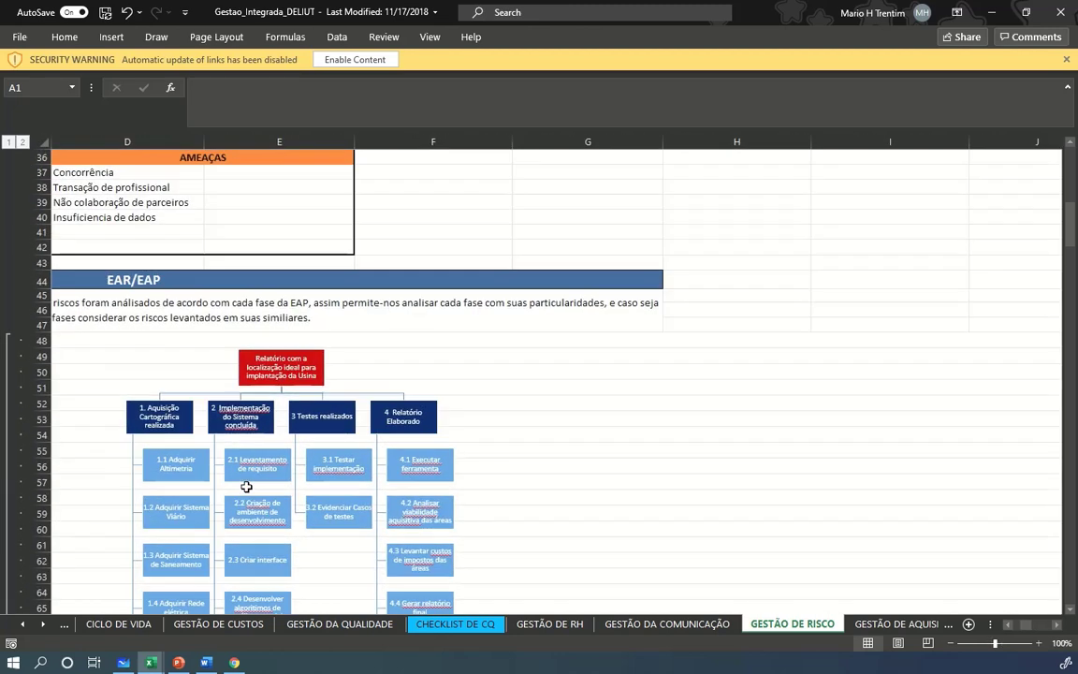
# View the procurement control and acquisition flow on the GESTÃO DE AQUISIÇÕES sheet and return to the Plano de Como Planejar sheet.
pyautogui.click(900, 624)
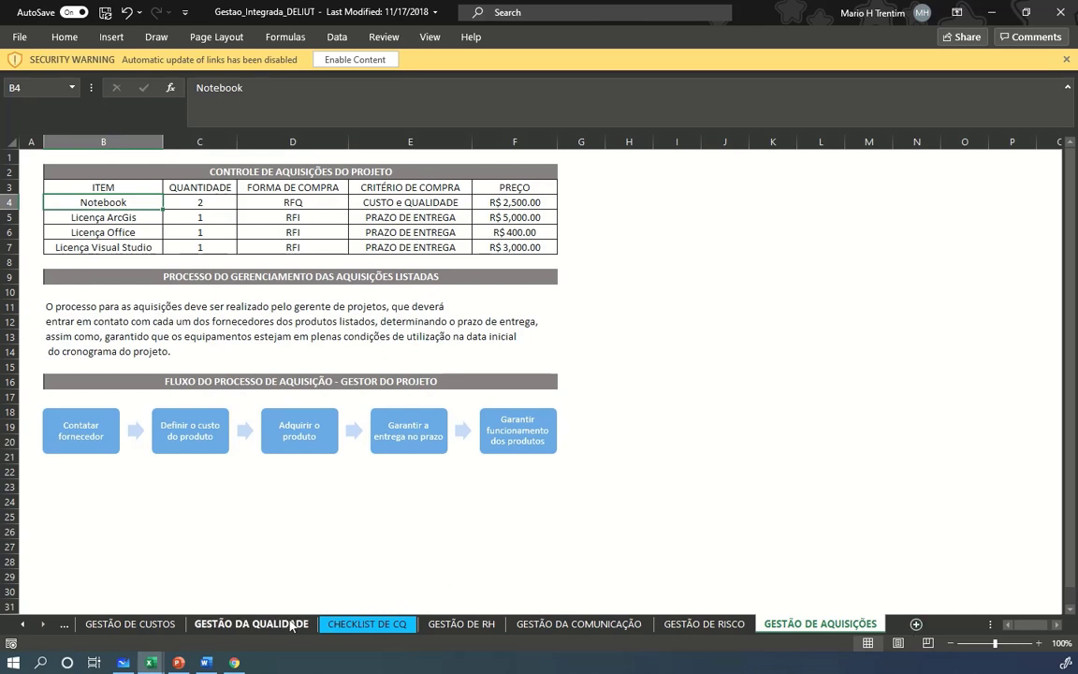
pyautogui.click(23, 625)
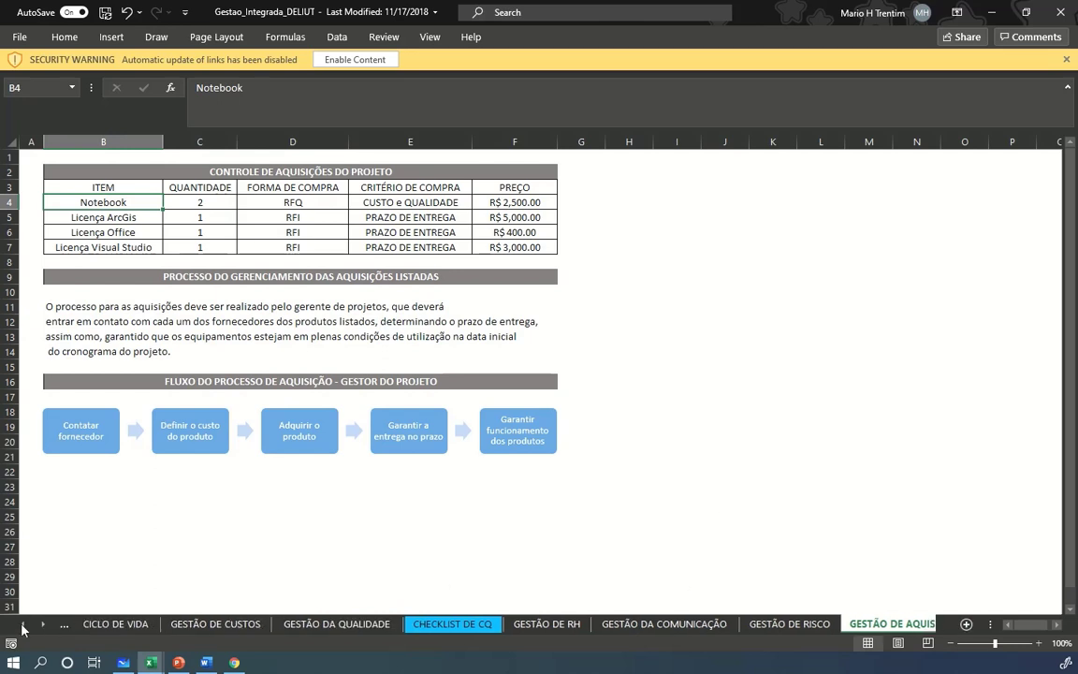
pyautogui.click(23, 625)
pyautogui.click(23, 625)
pyautogui.click(22, 625)
pyautogui.click(23, 626)
pyautogui.click(117, 624)
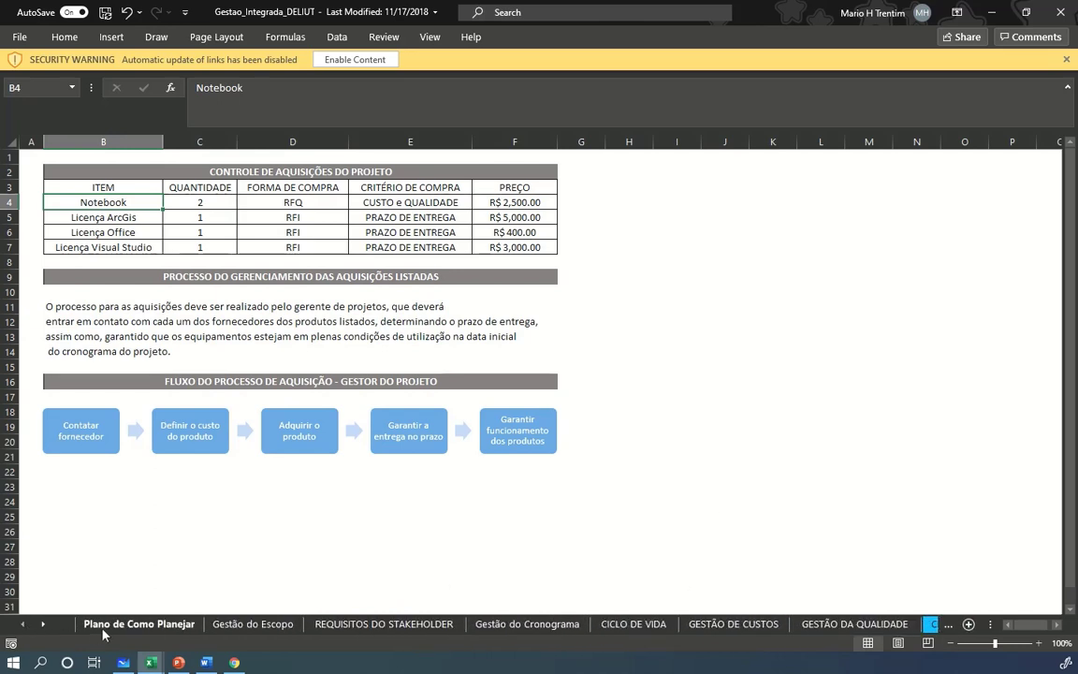
# Go through the management sheets in order, from Gestão do Escopo through the schedule, cost, quality and risk sheets to GESTÃO DE AQUISIÇÕES.
pyautogui.click(253, 624)
pyautogui.click(384, 624)
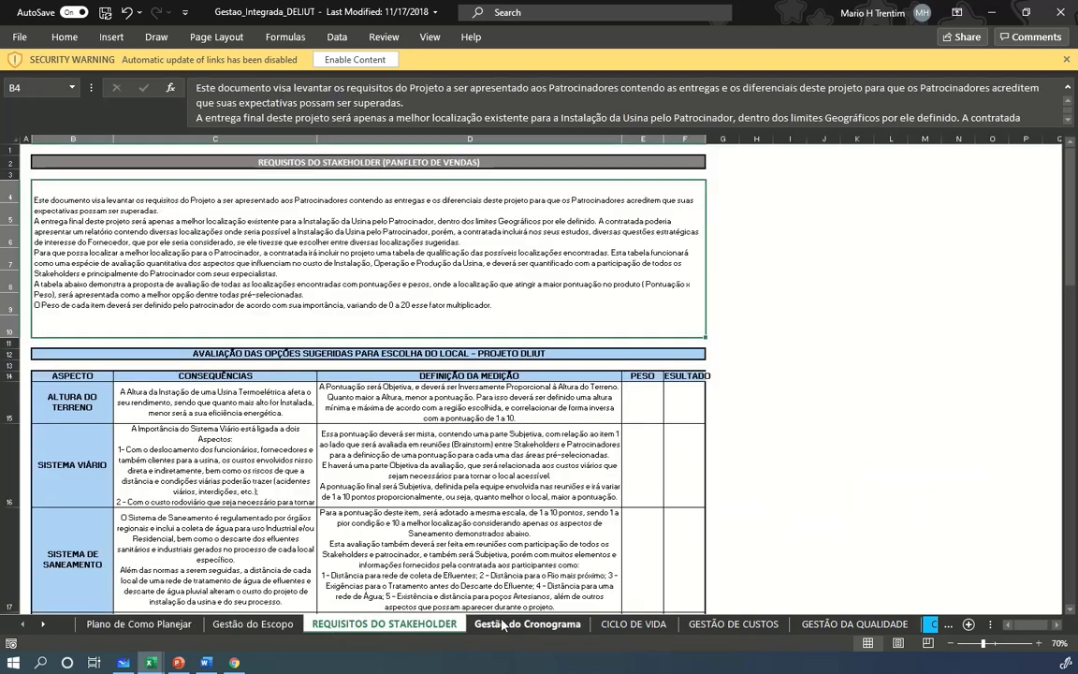
pyautogui.click(527, 624)
pyautogui.click(632, 625)
pyautogui.click(733, 624)
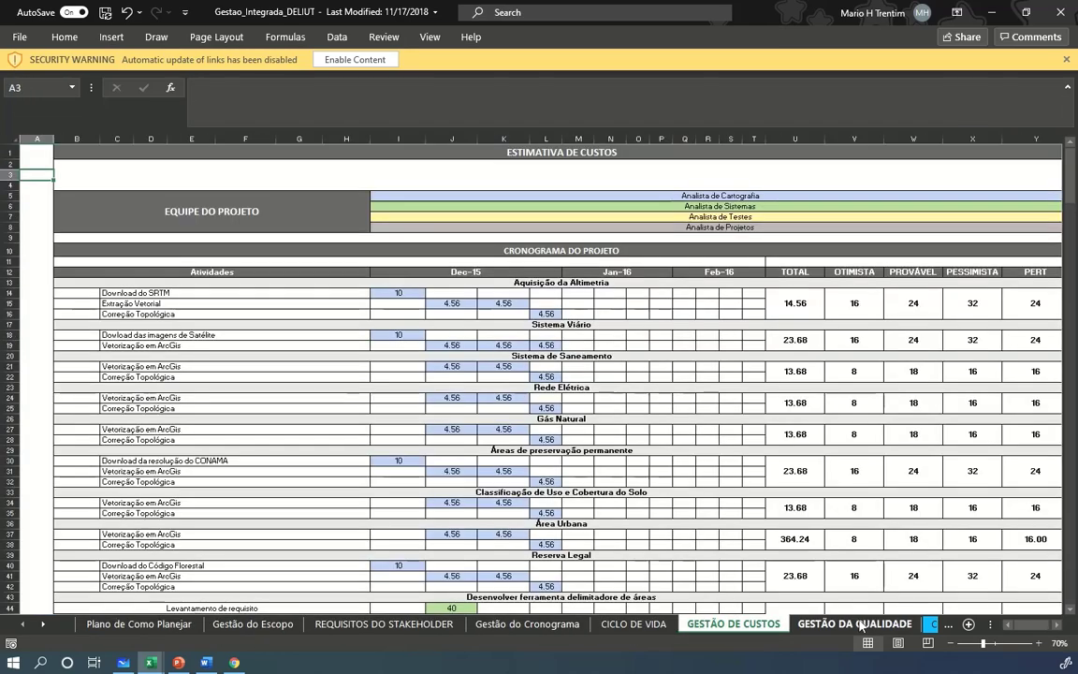
pyautogui.click(854, 624)
pyautogui.click(933, 624)
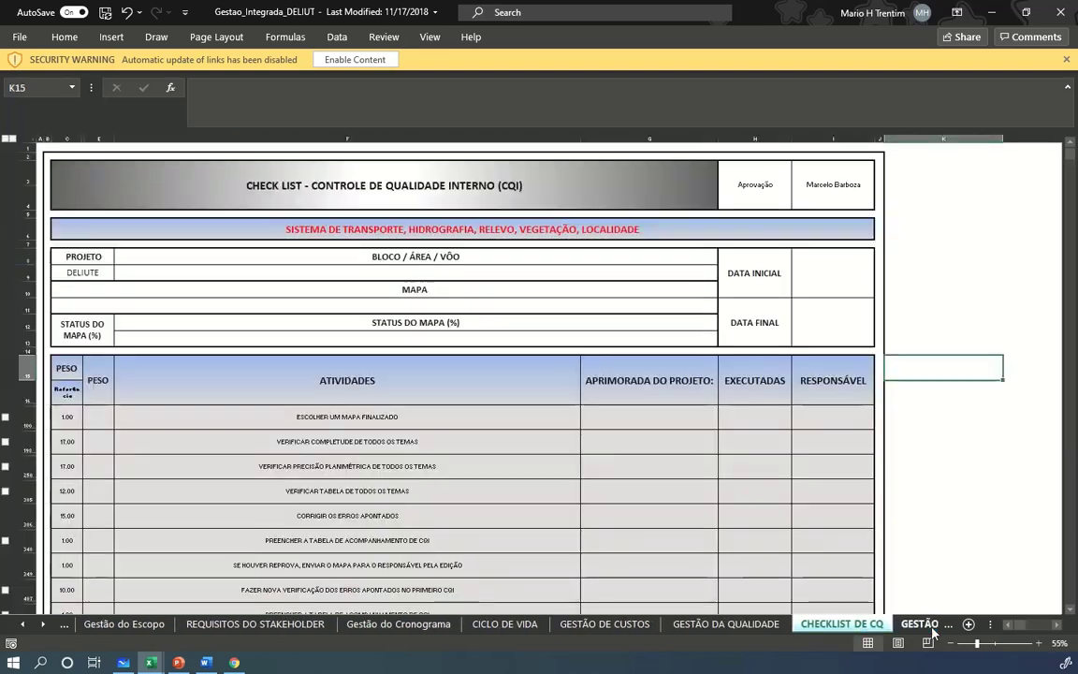
pyautogui.click(921, 624)
pyautogui.click(913, 624)
pyautogui.click(912, 624)
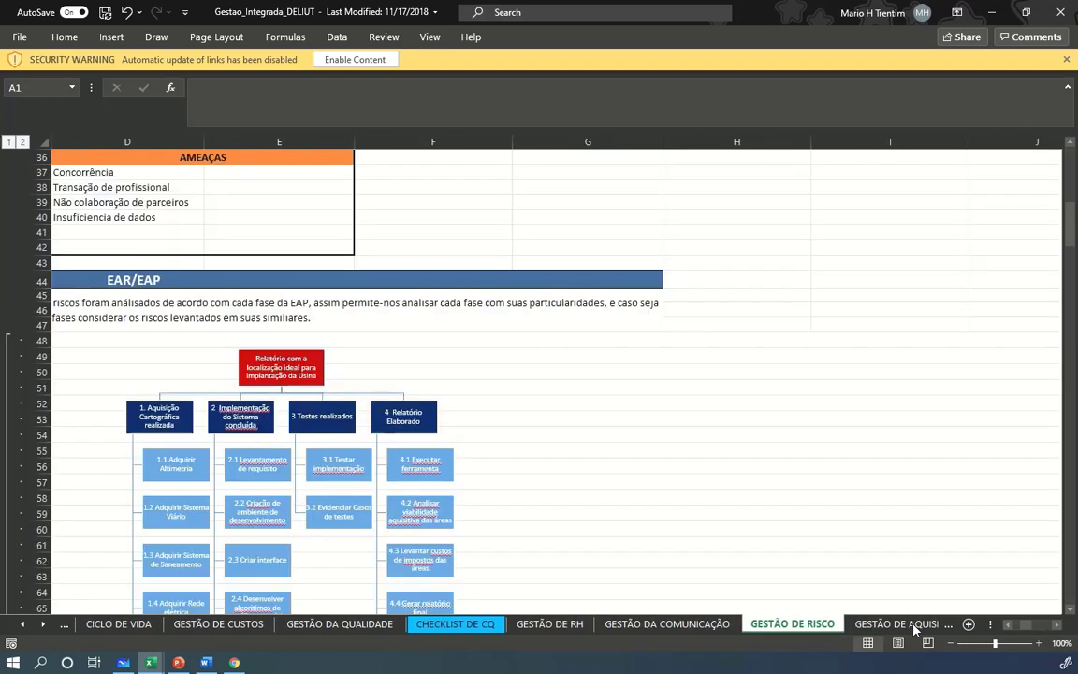
pyautogui.click(912, 624)
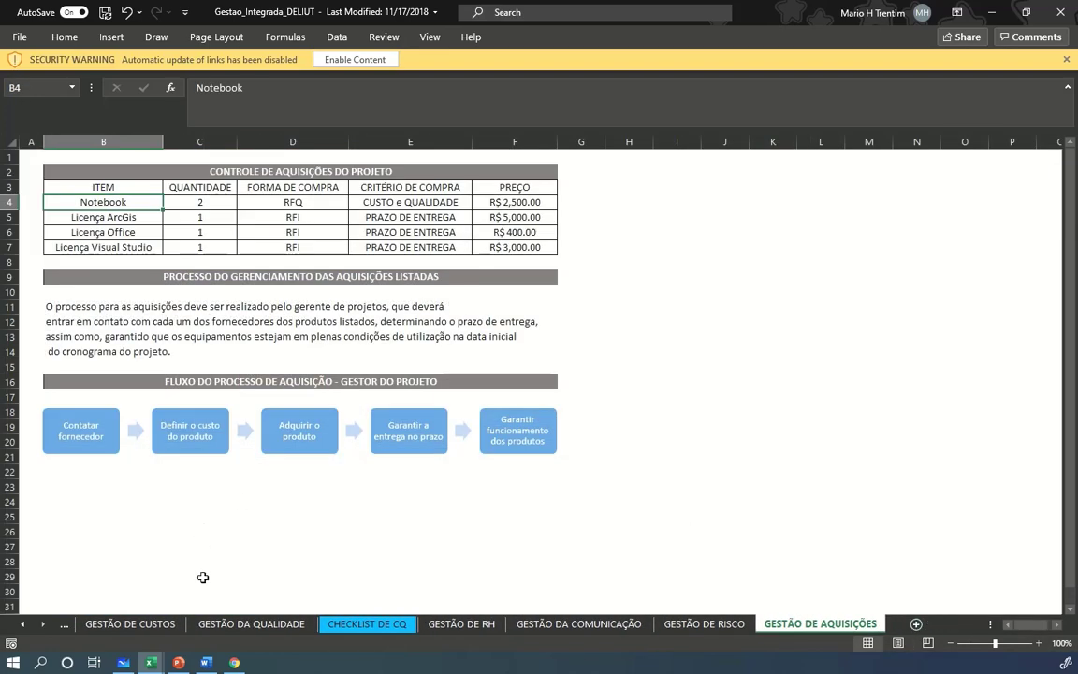
# Switch from the Gestao_Integrada_DELIUT workbook to another open Excel workbook.
pyautogui.moveTo(149, 663)
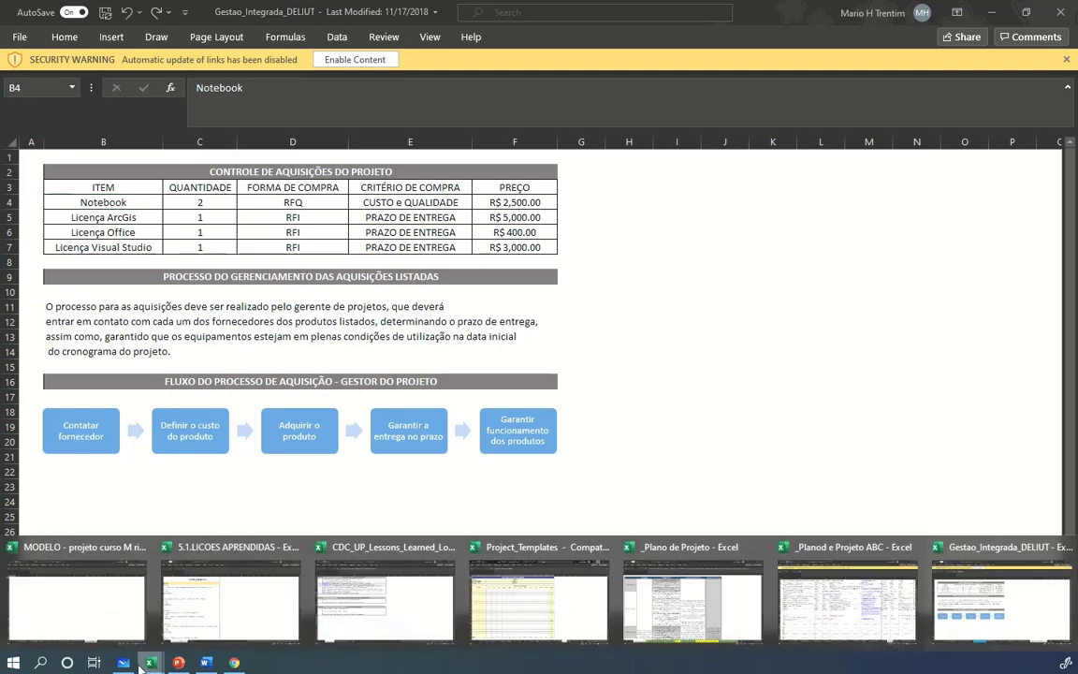